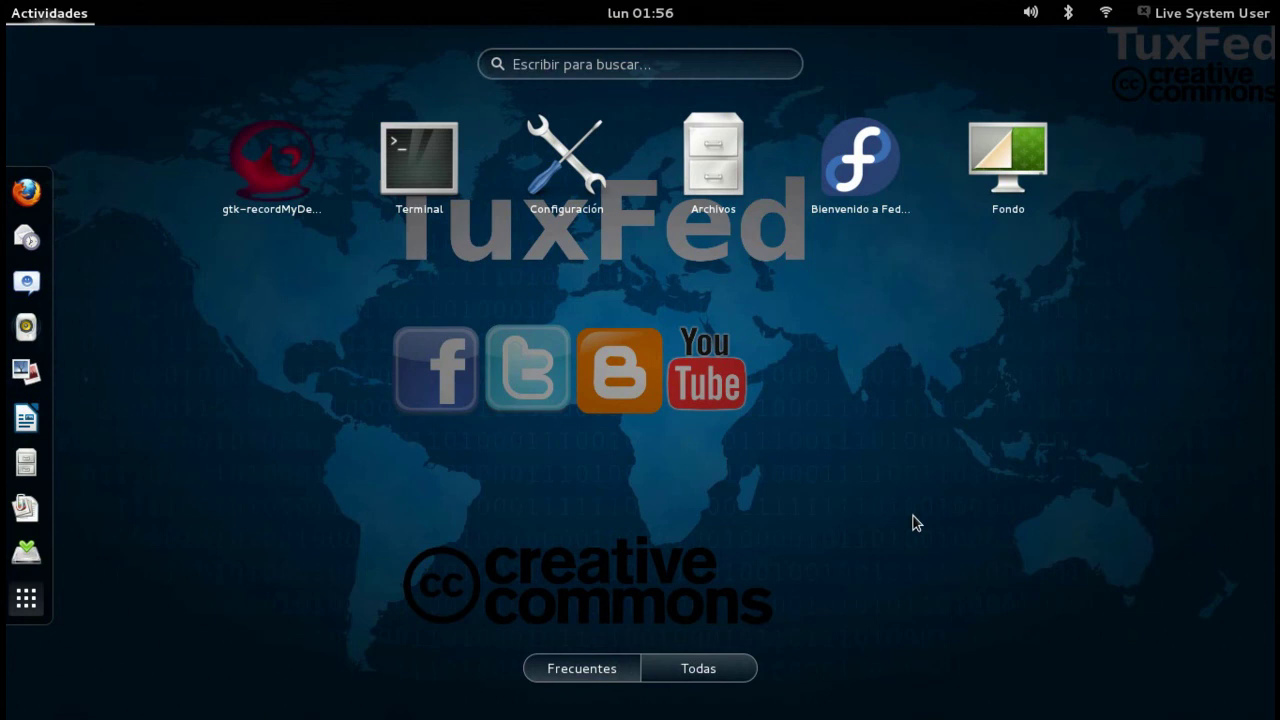
Browse the application overview, switching between the frequently used applications and the complete list.
left_click(674, 673)
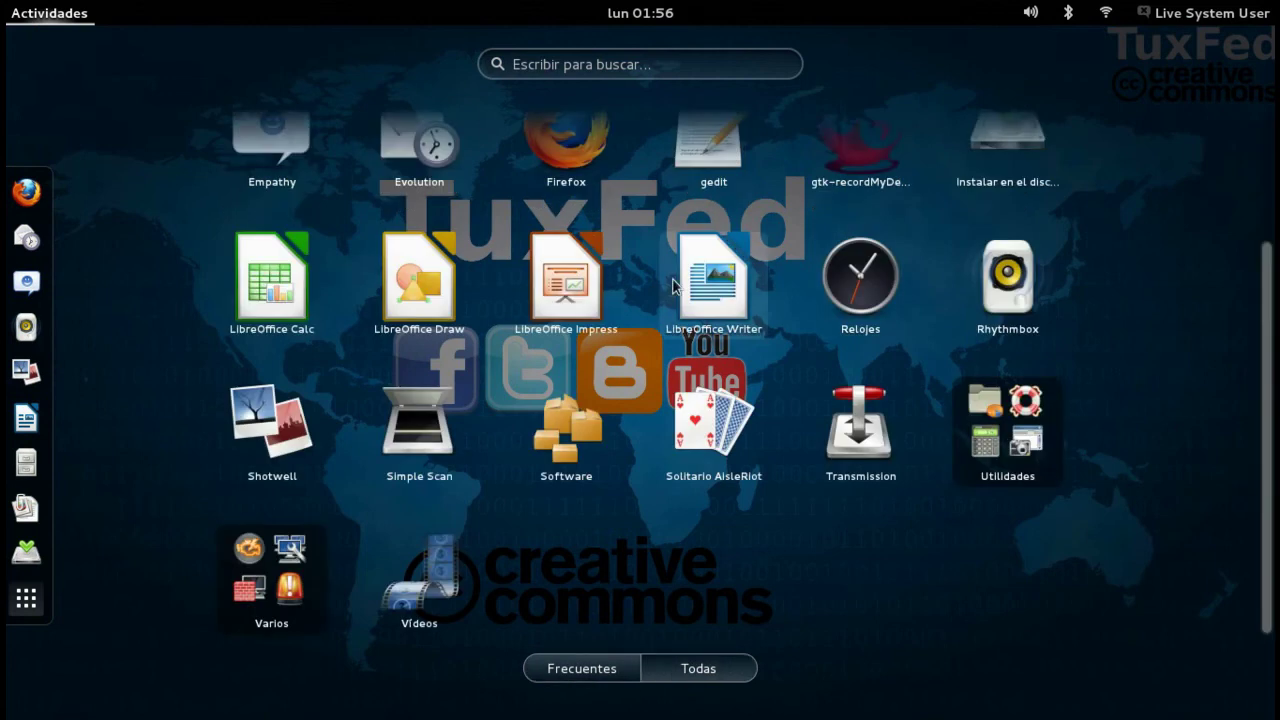
scroll(676, 286, "up", 2)
scroll(676, 286, "down", 2)
scroll(678, 485, "up", 2)
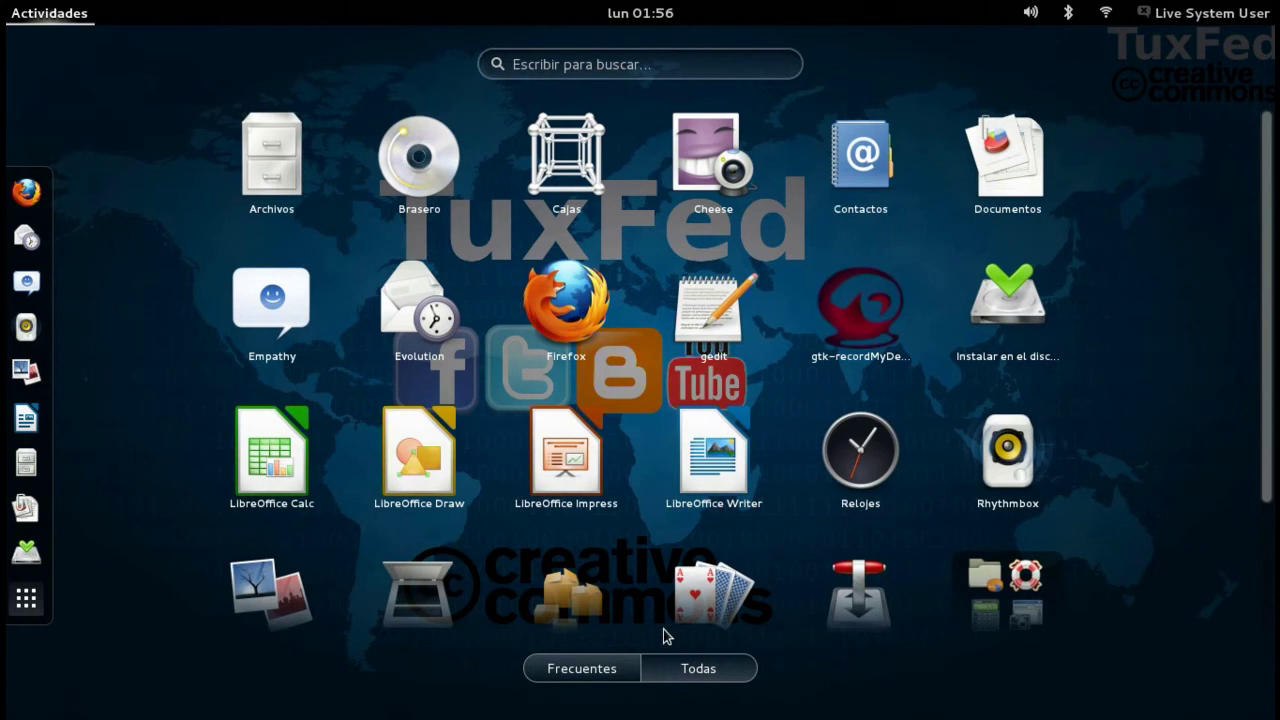
scroll(660, 640, "down", 2)
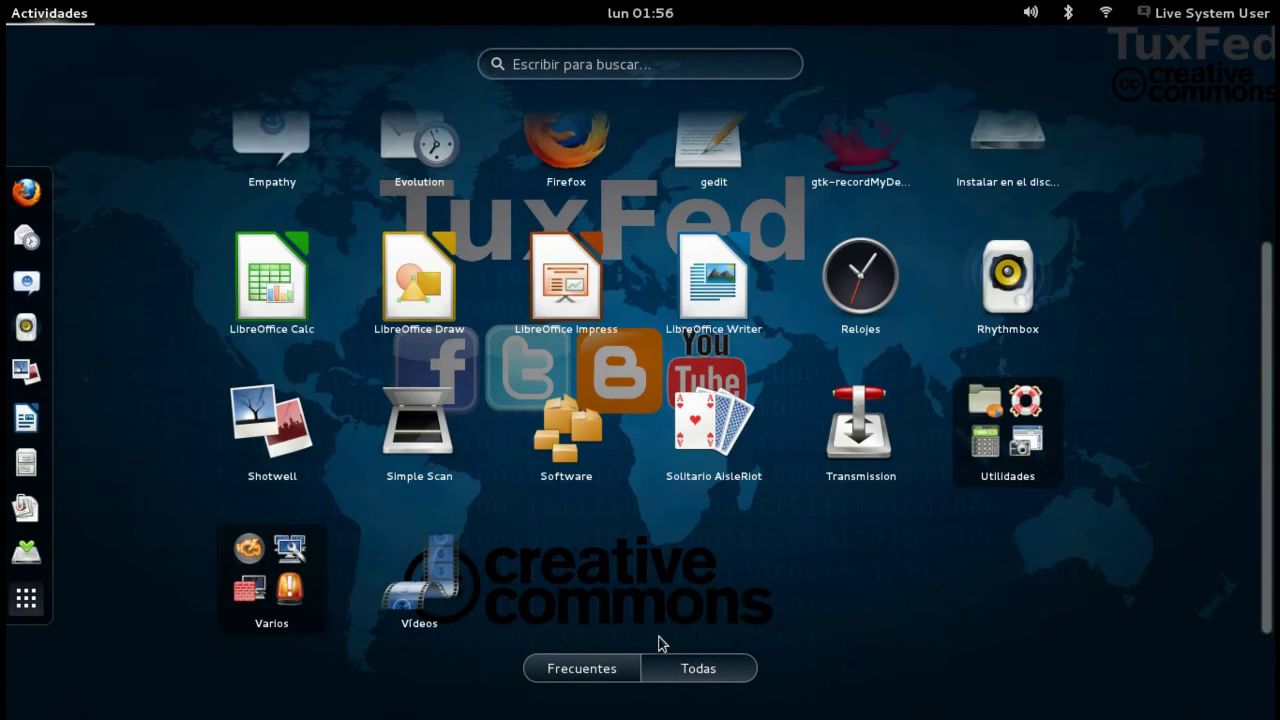
left_click(612, 668)
left_click(672, 670)
left_click(598, 669)
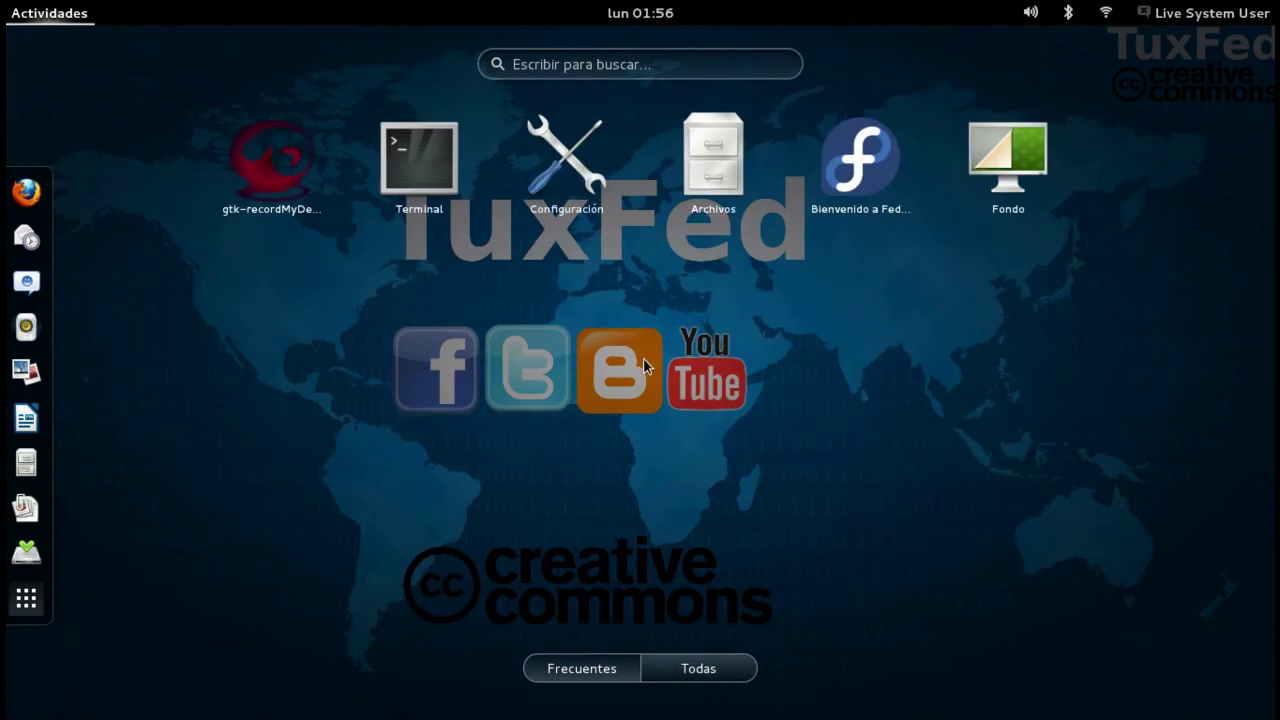
left_click(682, 670)
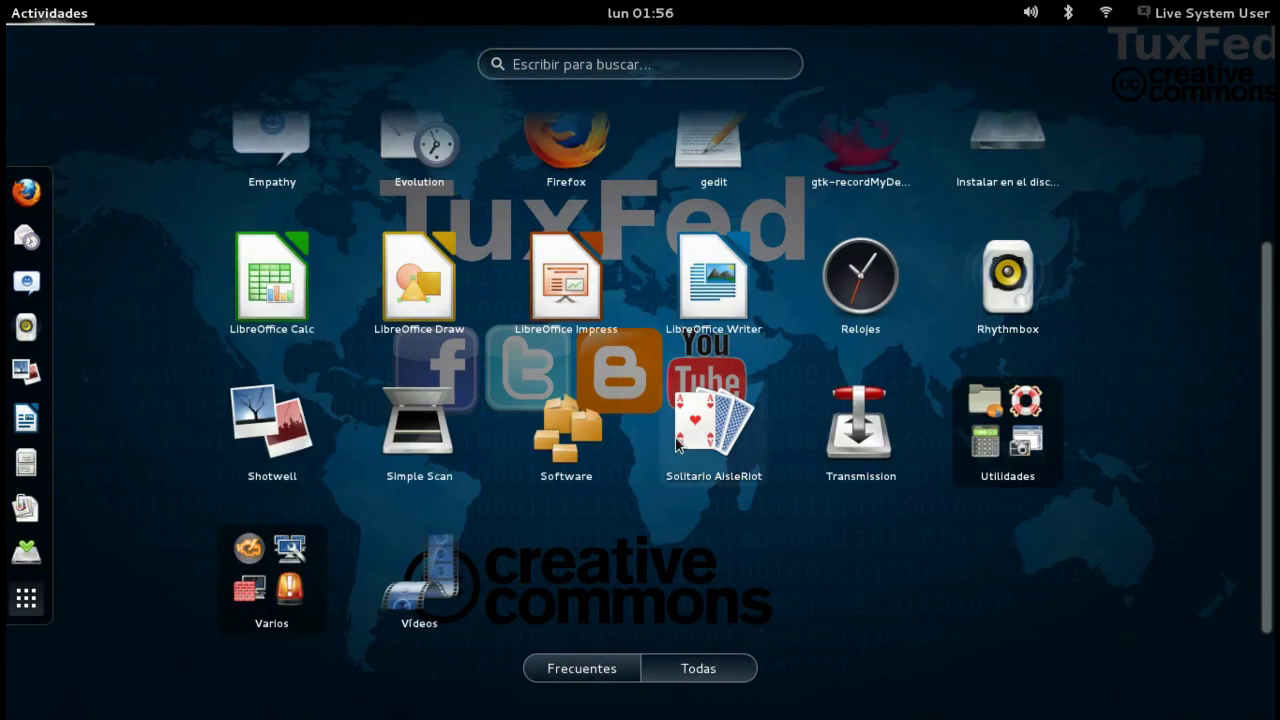
scroll(670, 486, "up", 3)
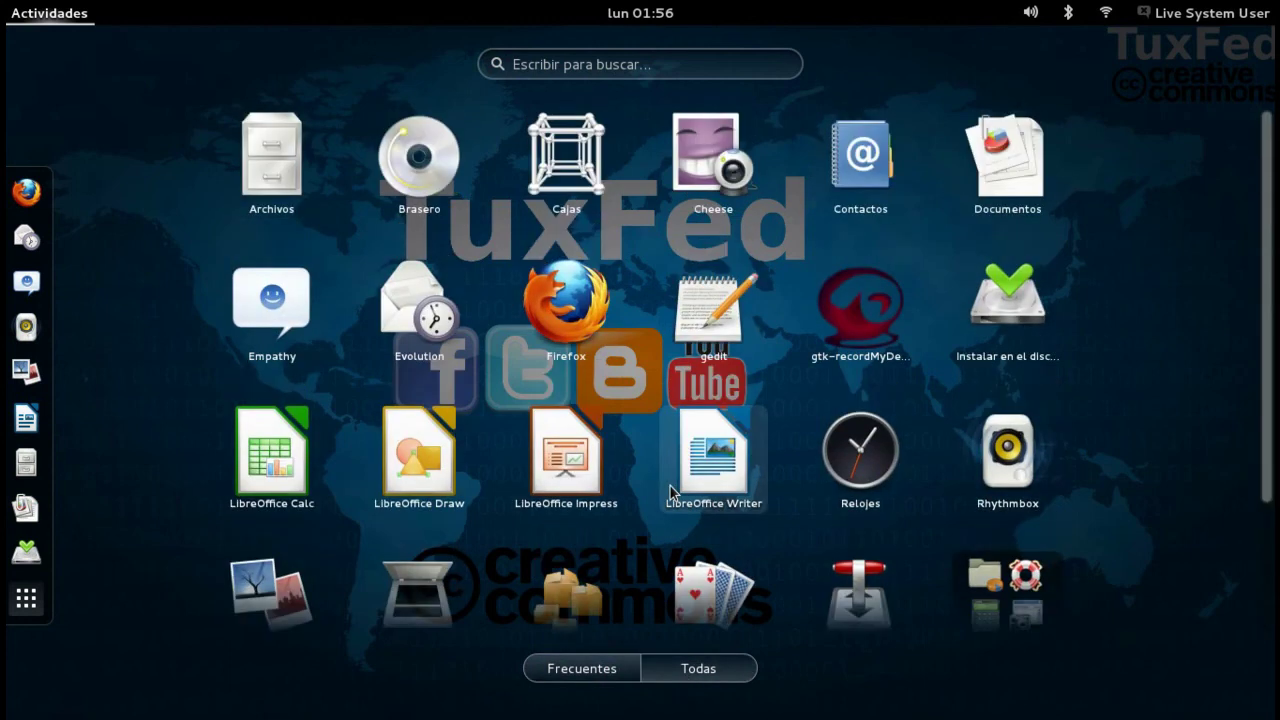
scroll(670, 487, "down", 3)
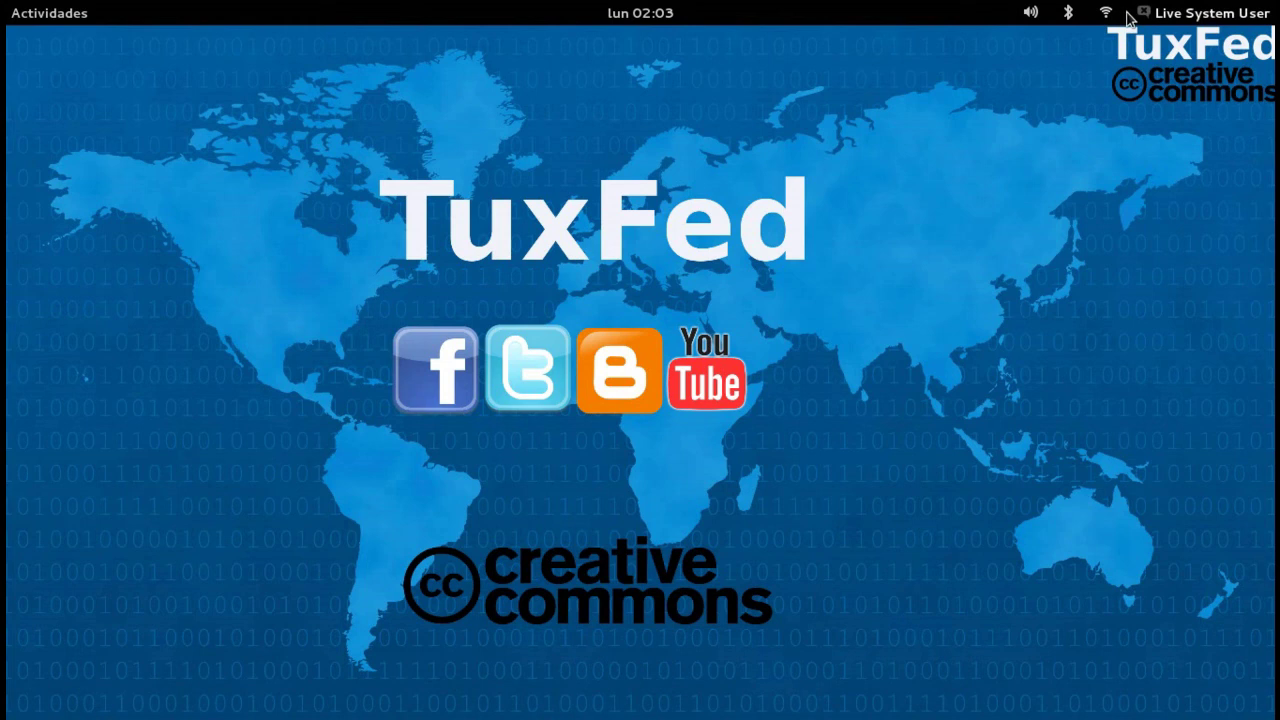
Look through the available desktop wallpapers in the background chooser and cancel without selecting one.
right_click(620, 305)
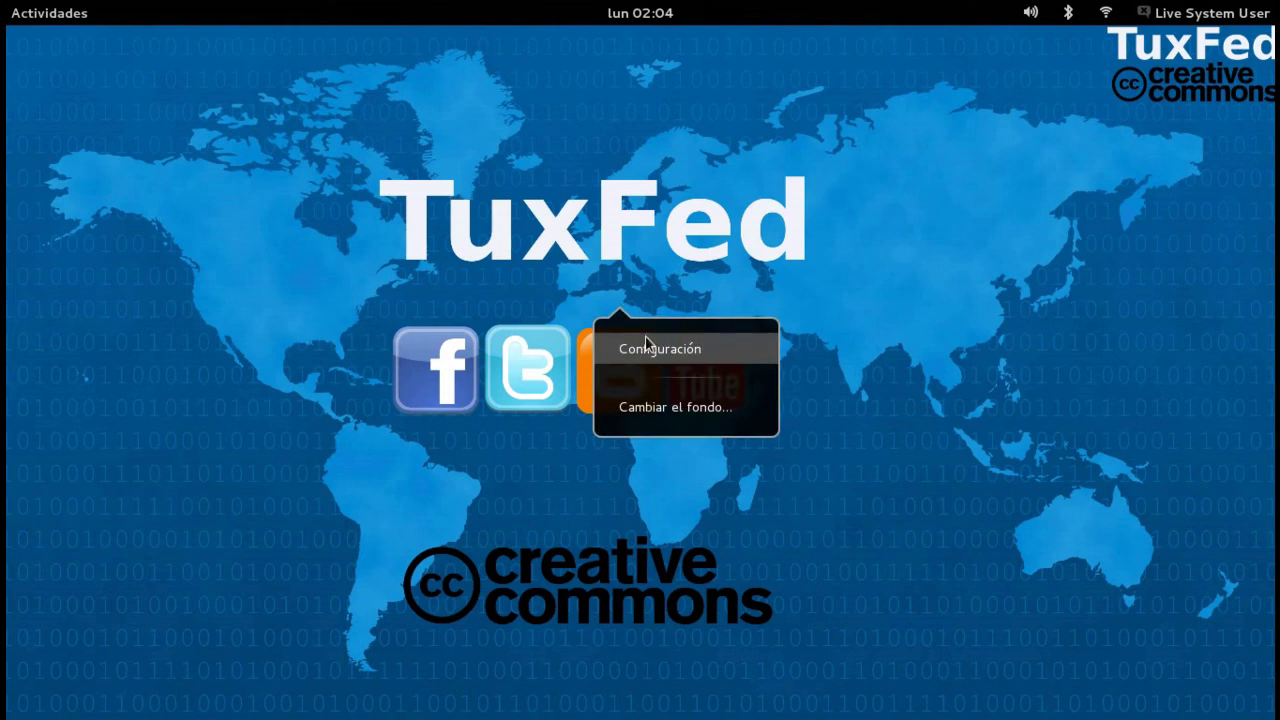
left_click(687, 408)
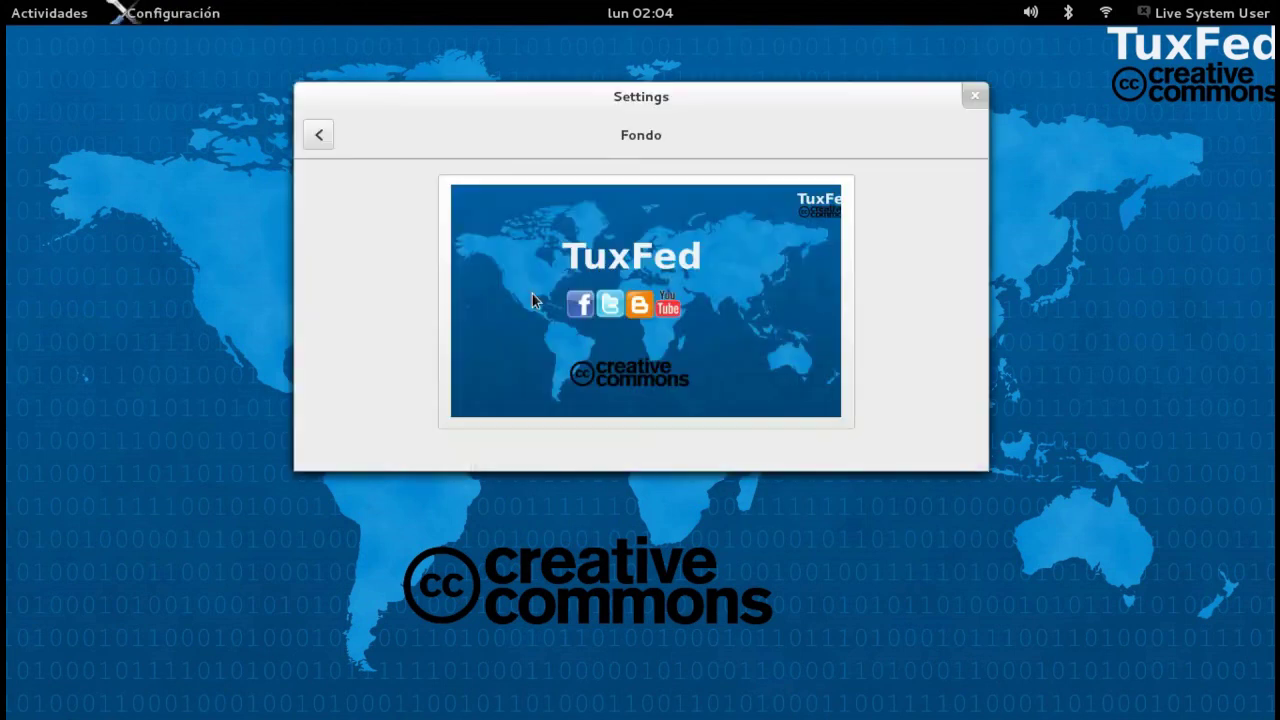
left_click(643, 265)
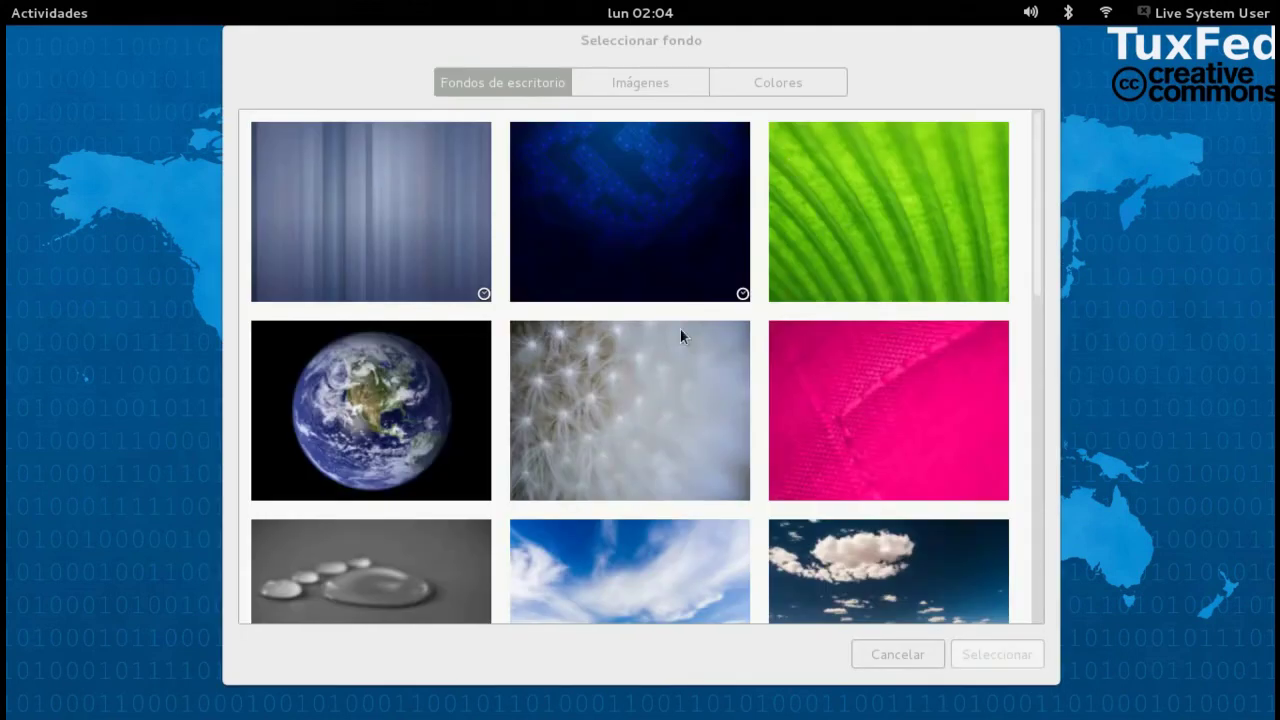
scroll(680, 333, "down", 10)
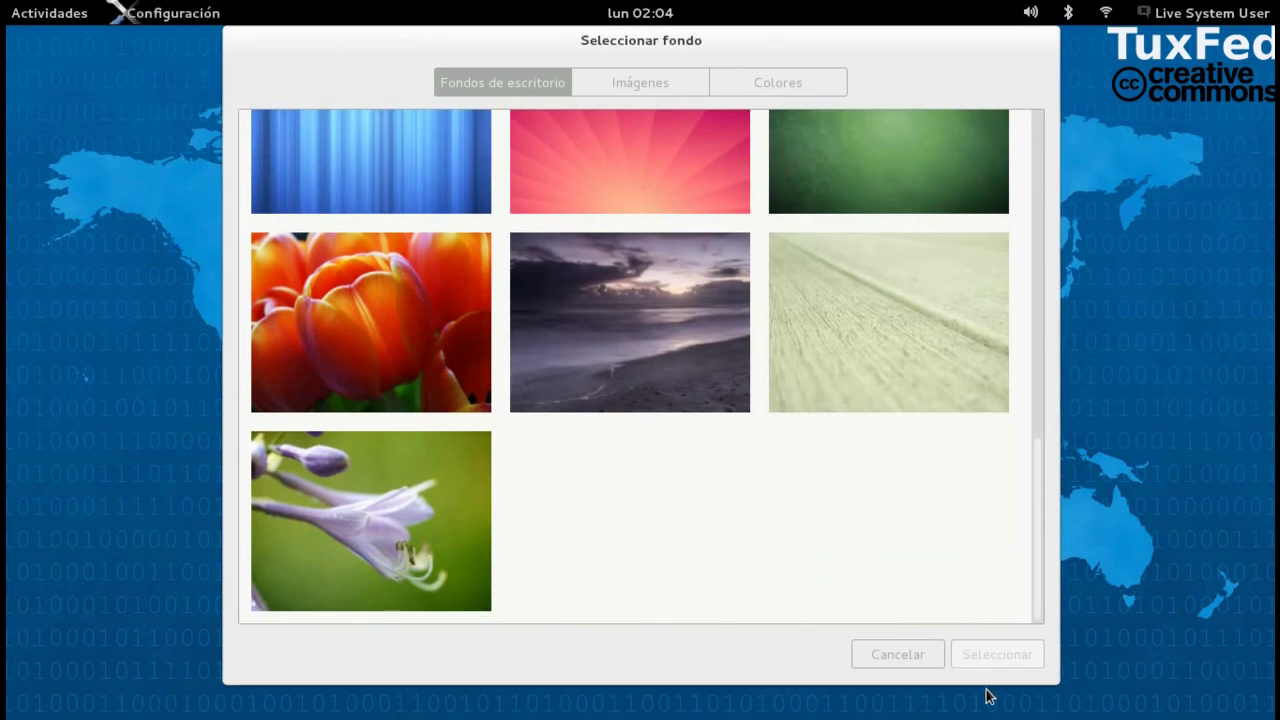
left_click(893, 660)
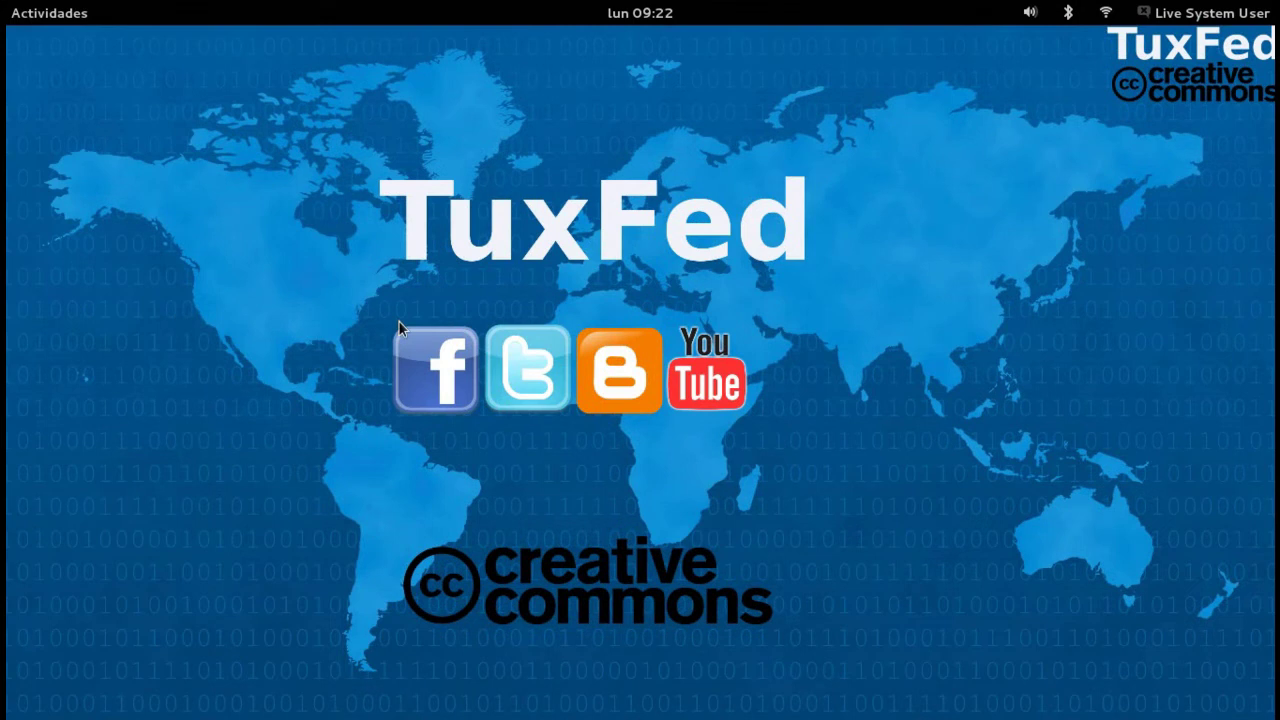
Open the Buscar page of the system settings from the desktop.
right_click(477, 320)
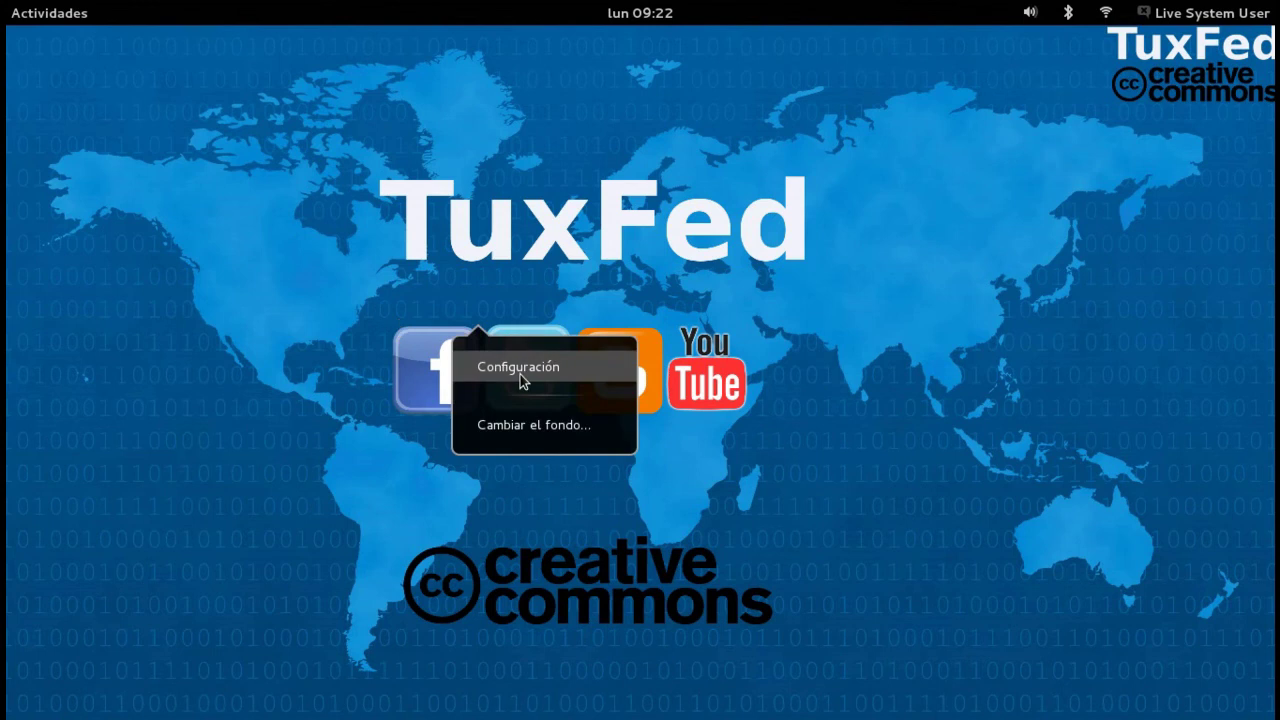
left_click(520, 372)
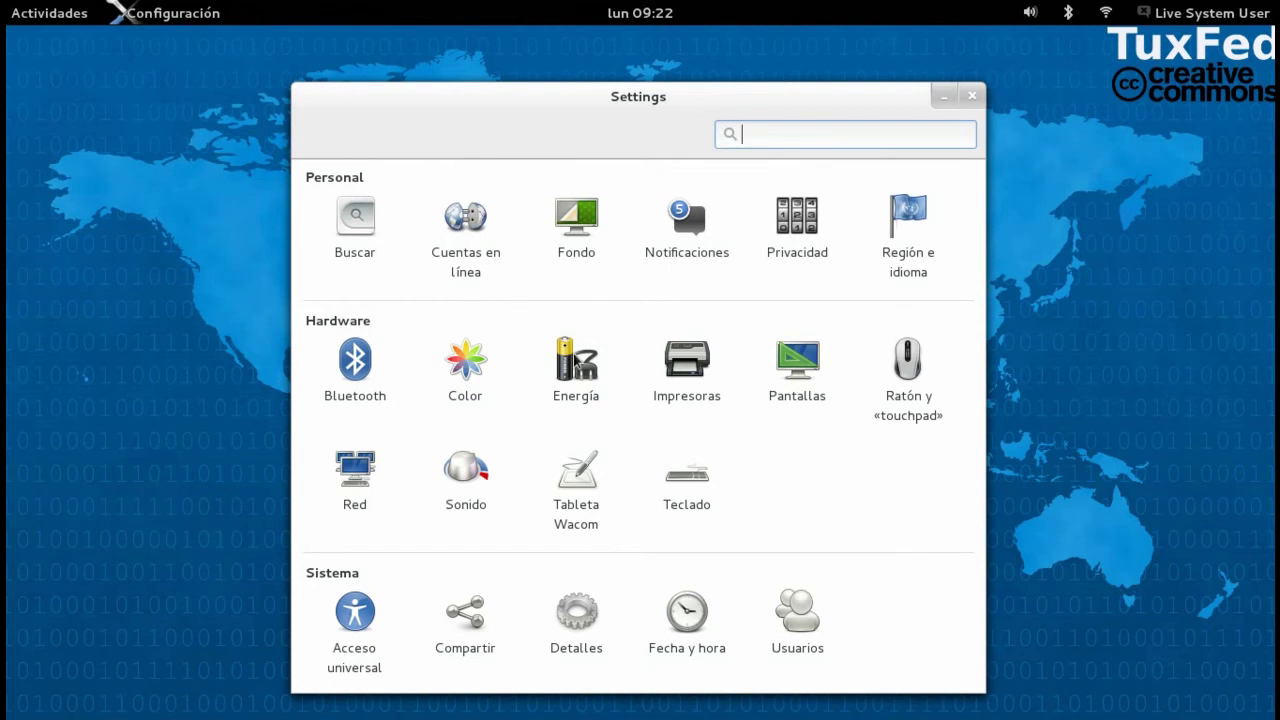
left_click(359, 236)
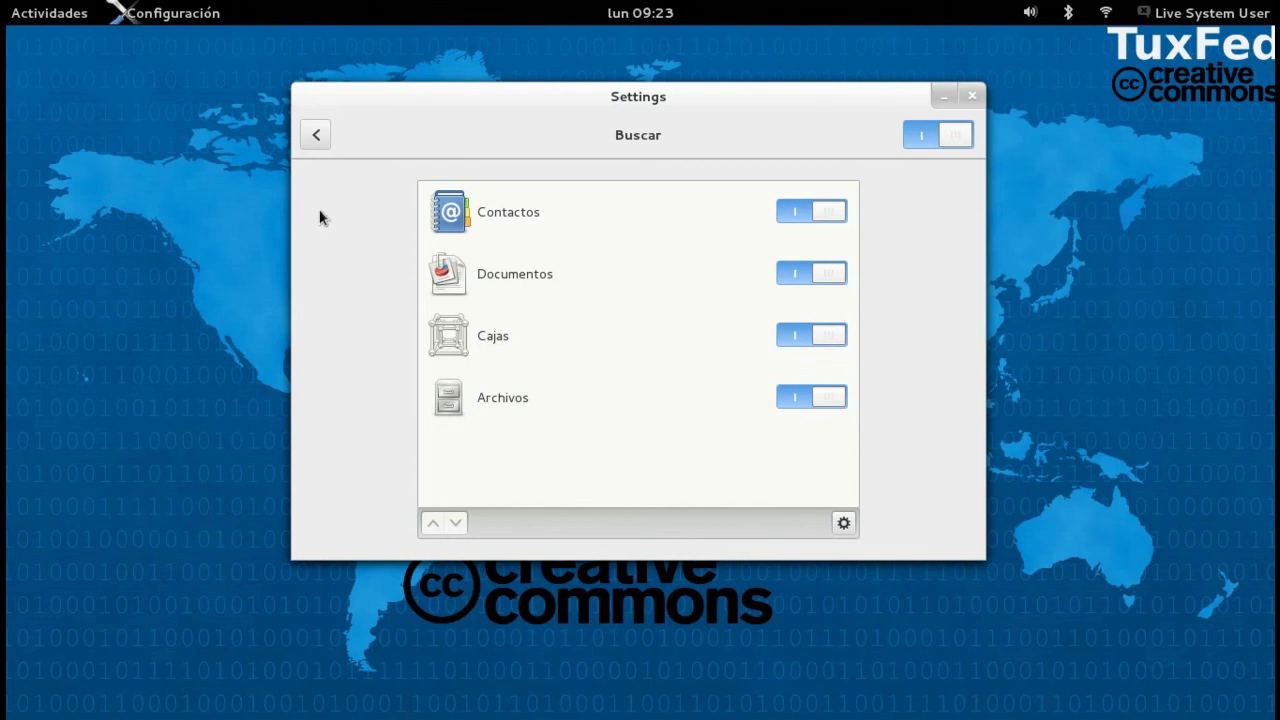
Search the activities overview for "nove", and switch the Archivos search source off and back on.
left_click(74, 8)
type("nove")
left_click(797, 397)
left_click(796, 396)
Review the search locations and browse to the Escritorio folder in the dialog for adding a location.
left_click(844, 524)
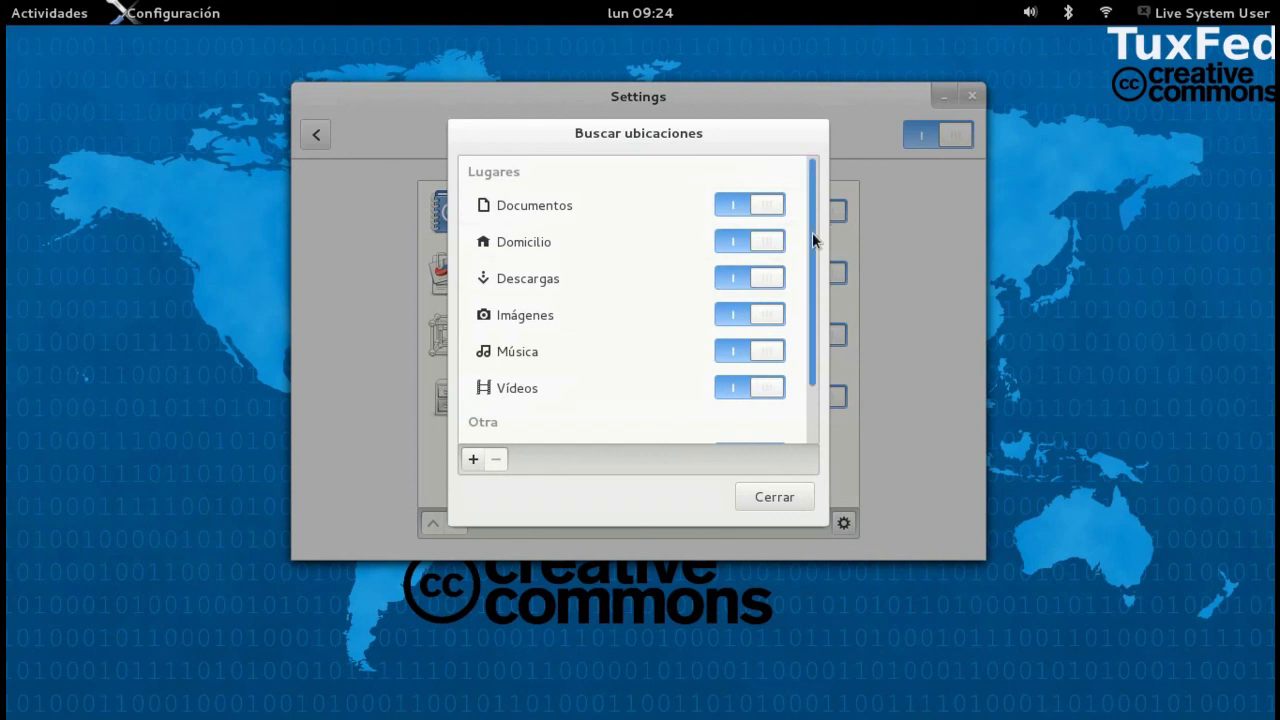
left_click_drag(812, 235, 815, 290)
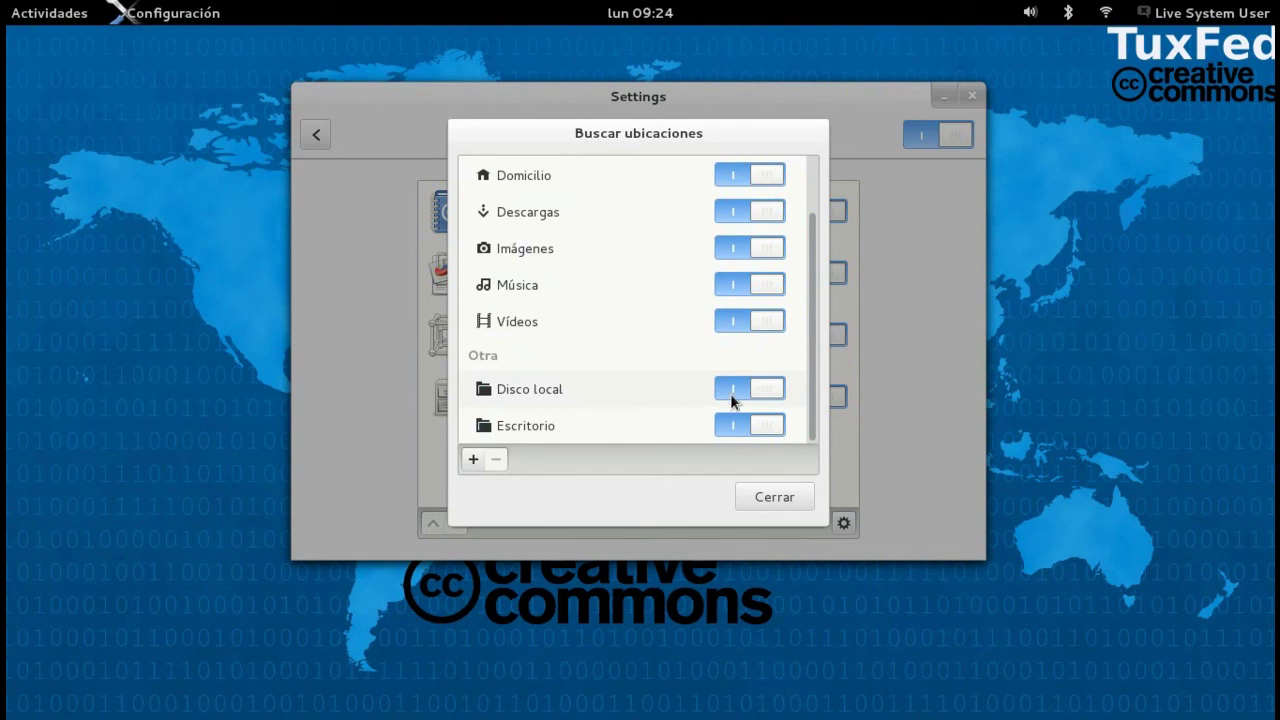
left_click(473, 461)
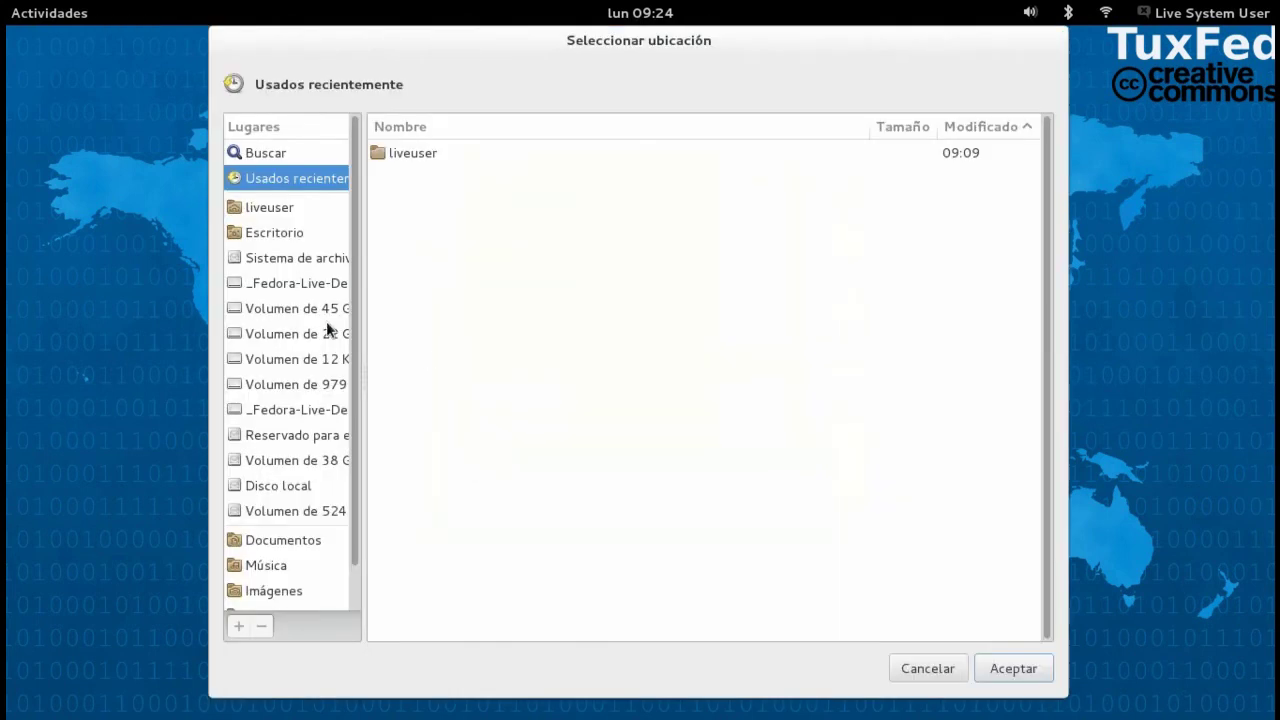
left_click(296, 237)
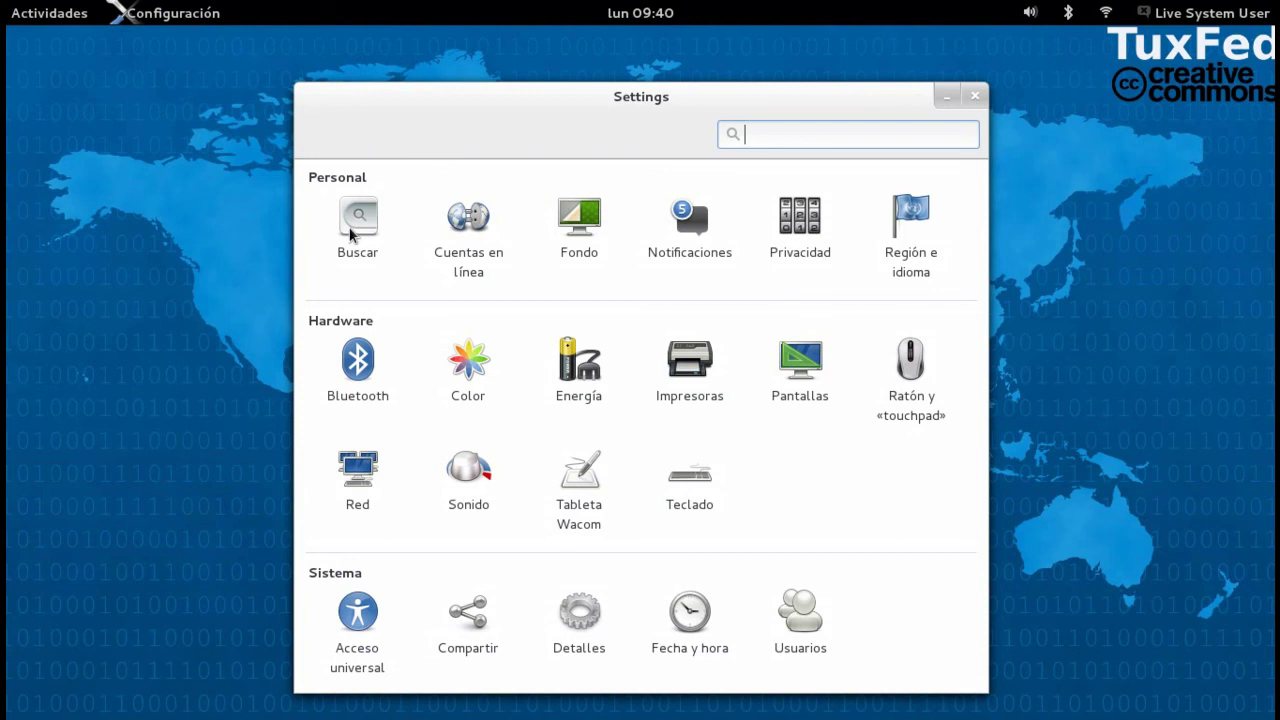
Switch Evolution's notifications off and back on in the Notificaciones settings, and close its options.
left_click(680, 216)
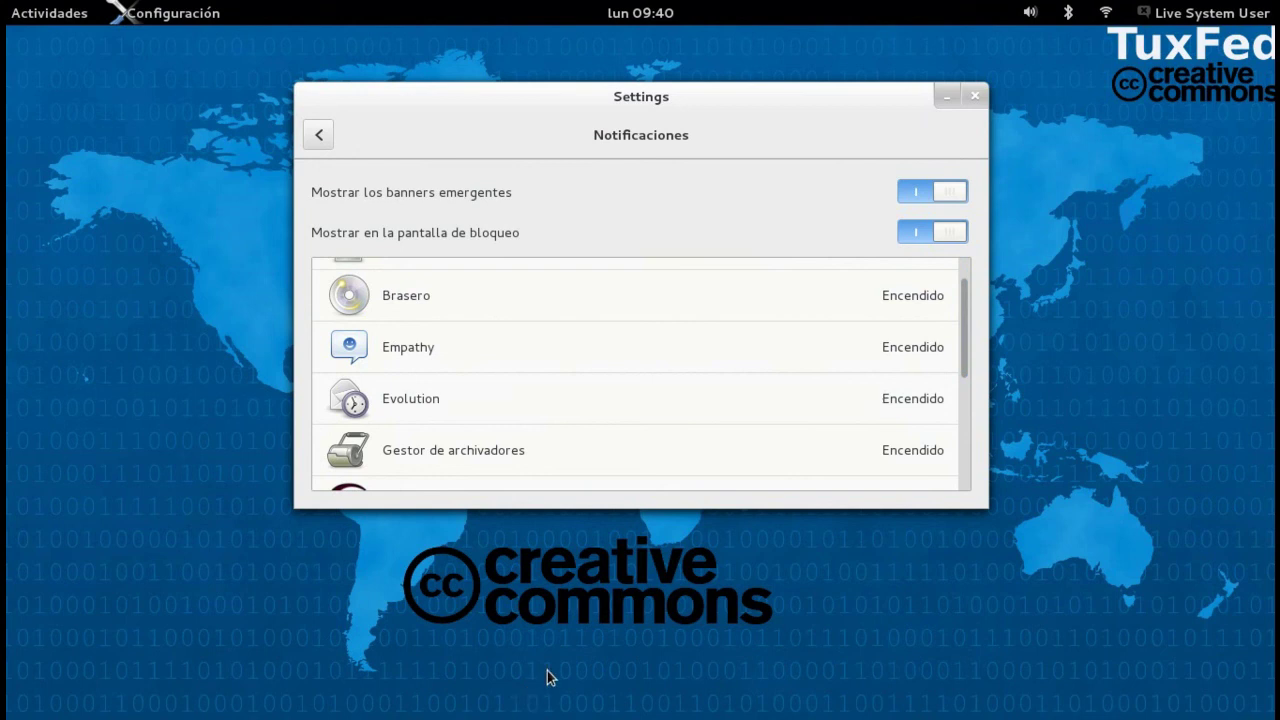
left_click(701, 411)
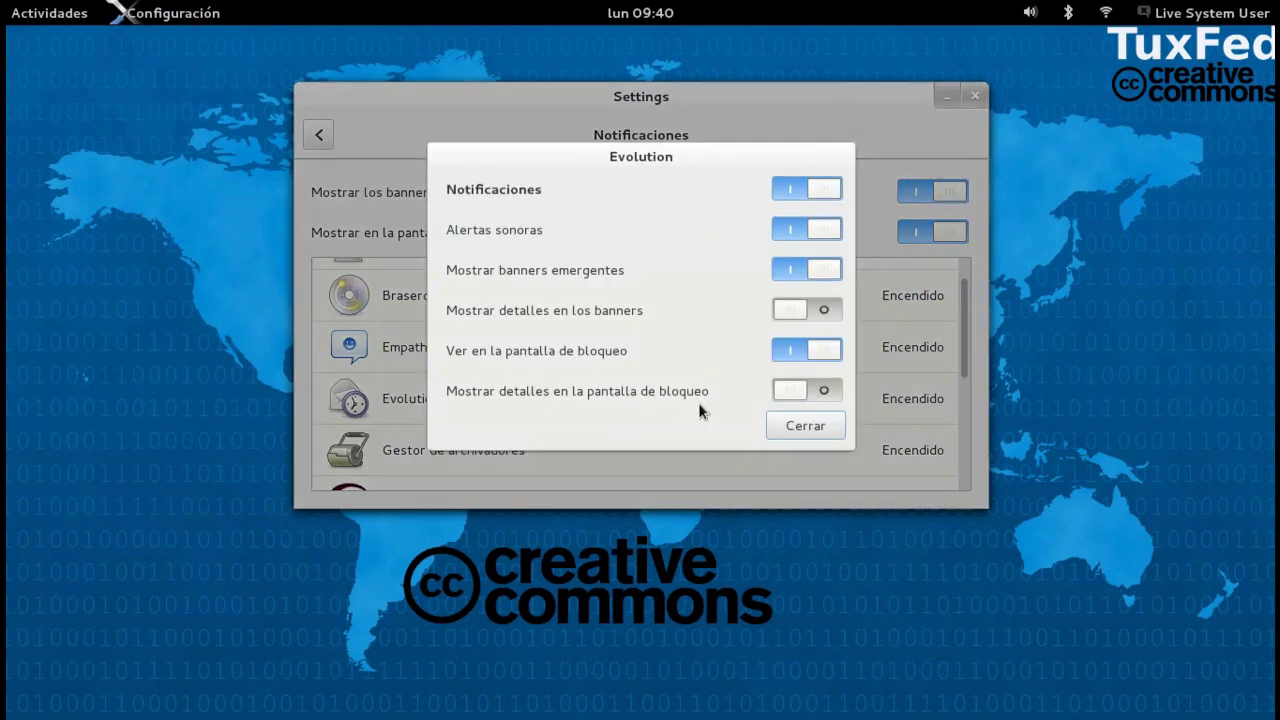
left_click(795, 191)
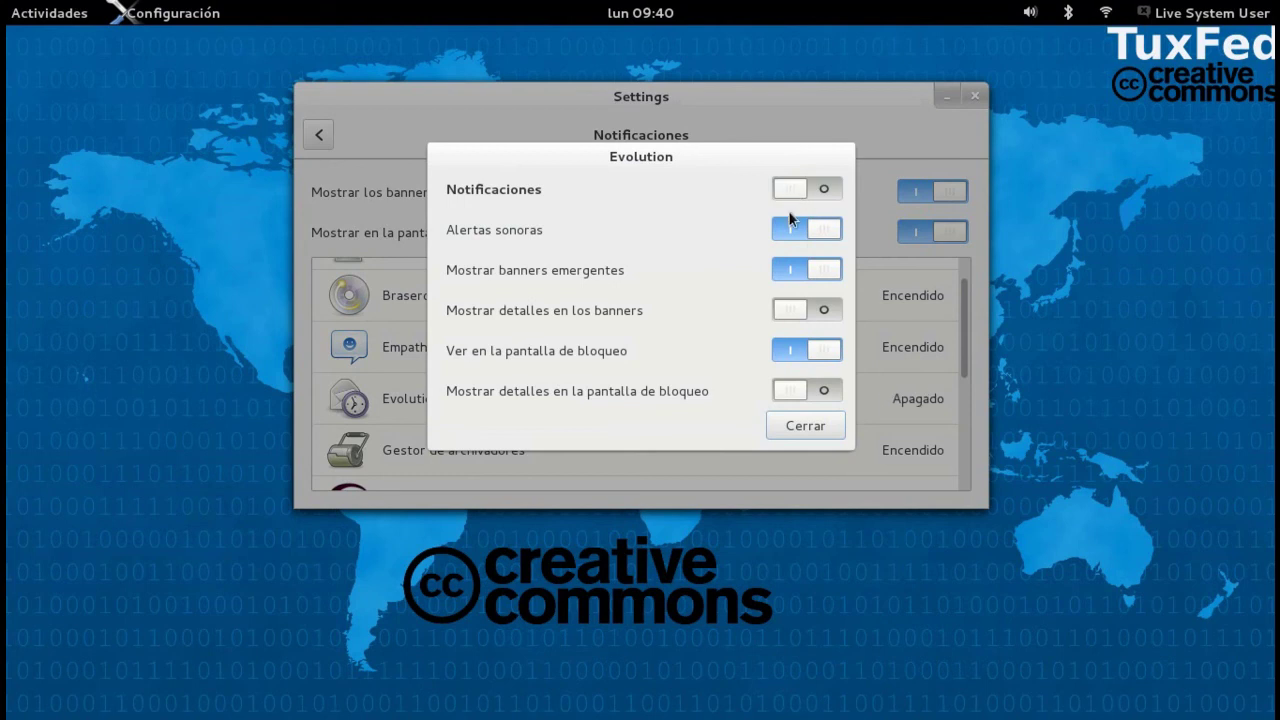
left_click(791, 192)
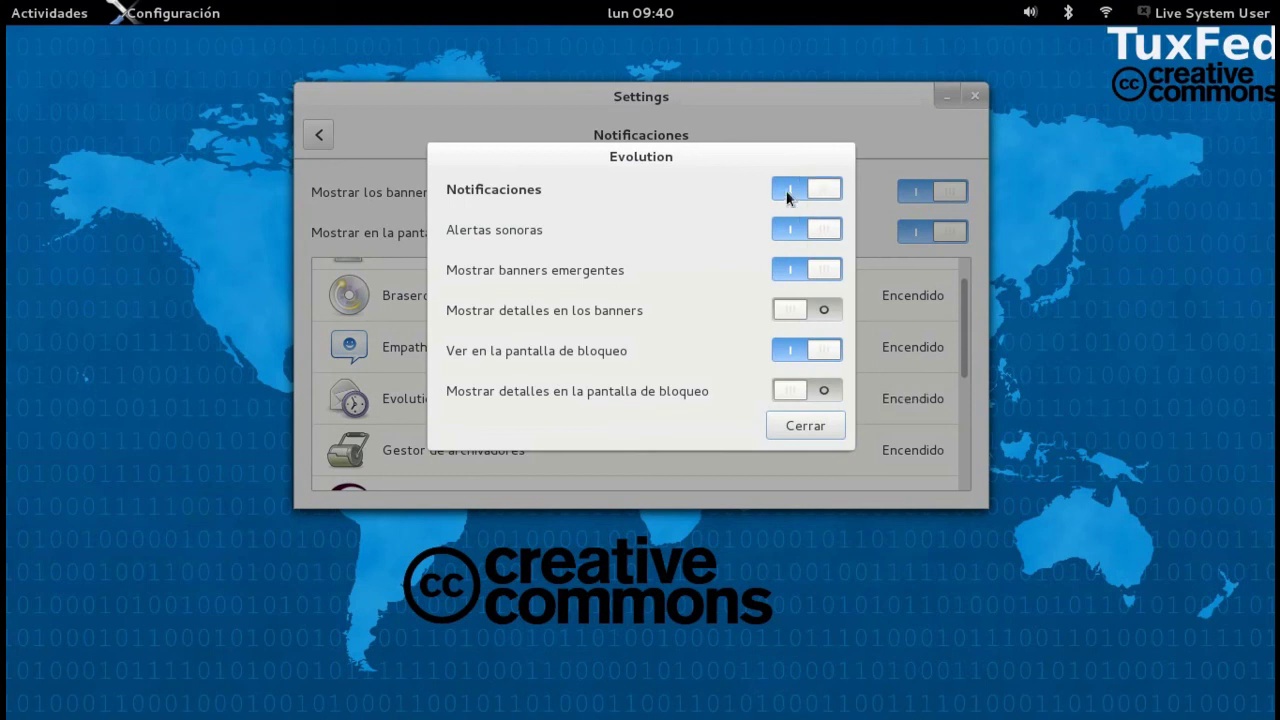
left_click(805, 428)
key("ctrl+alt+Right")
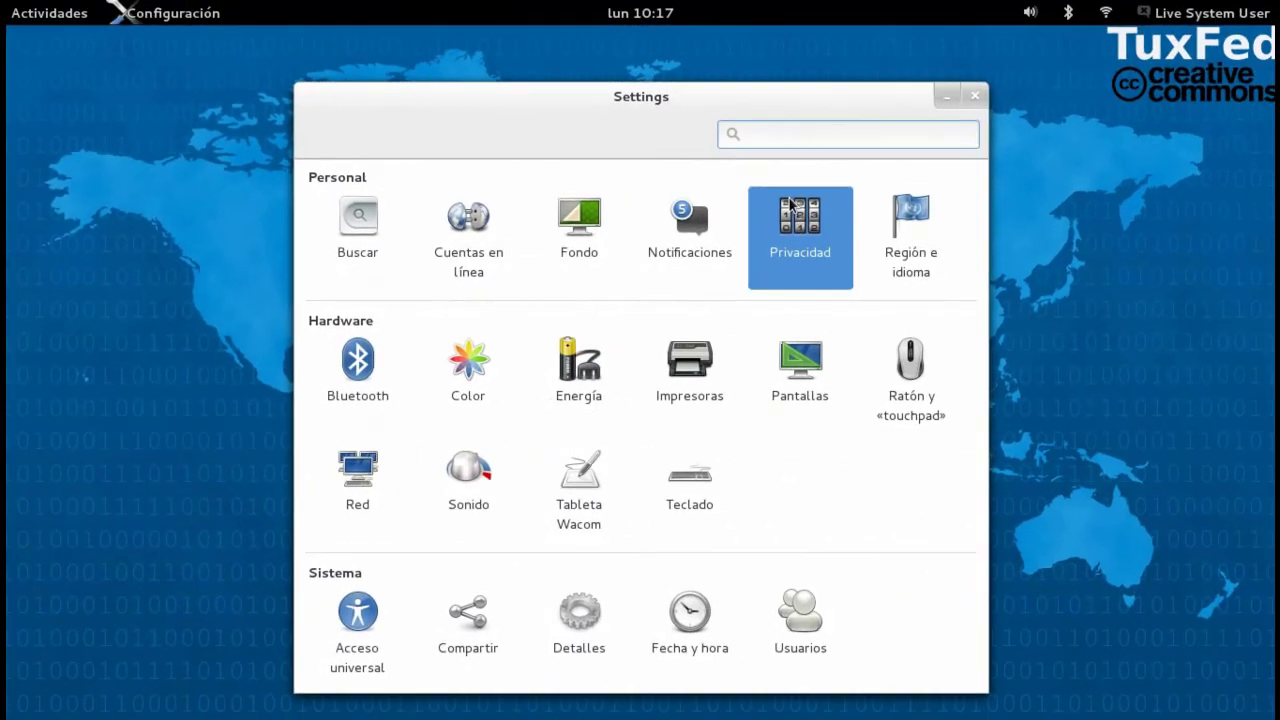
Try a screen lock delay of 2 minutes in the Privacidad settings, and set it back to "Se apaga la pantalla".
left_click(781, 206)
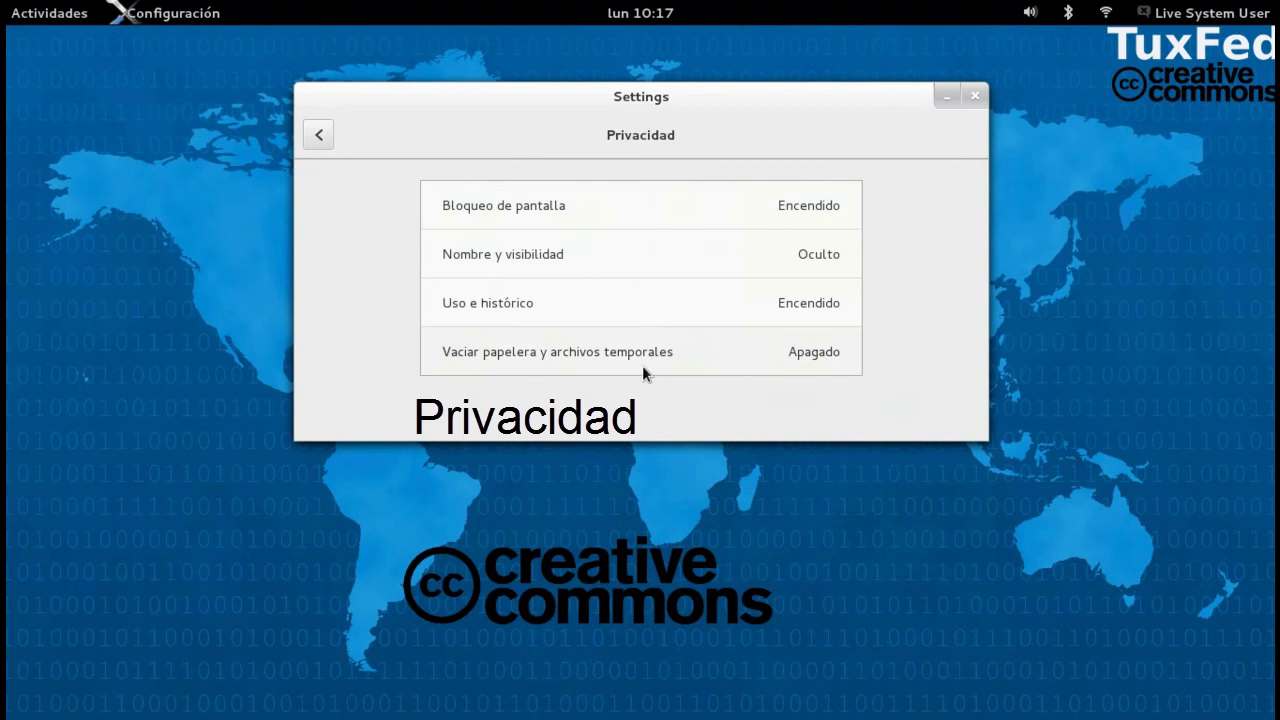
left_click(674, 208)
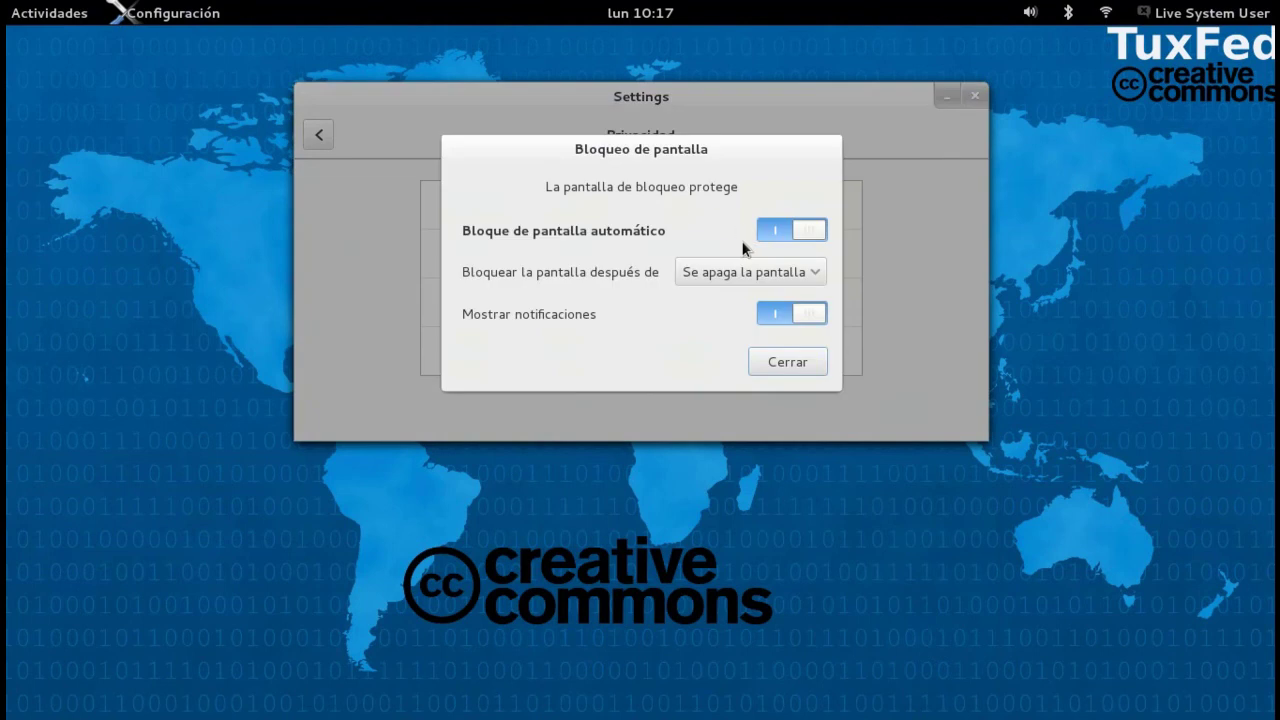
left_click(795, 272)
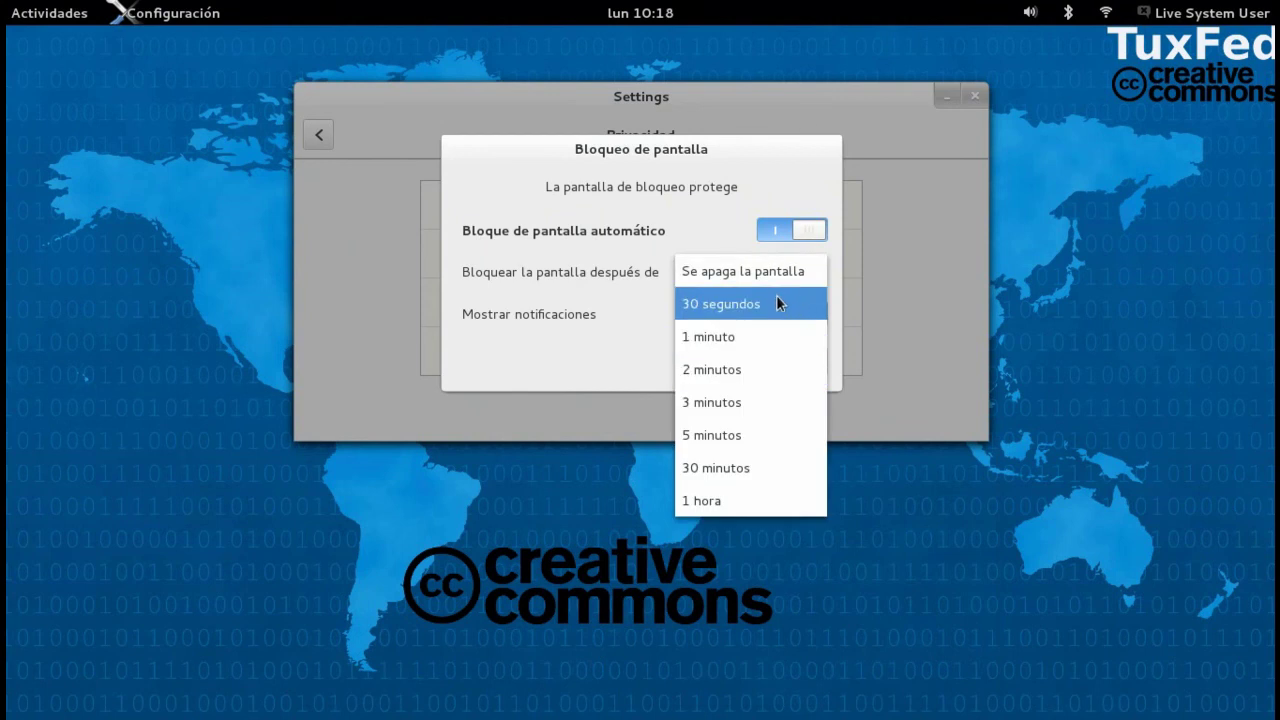
left_click(748, 369)
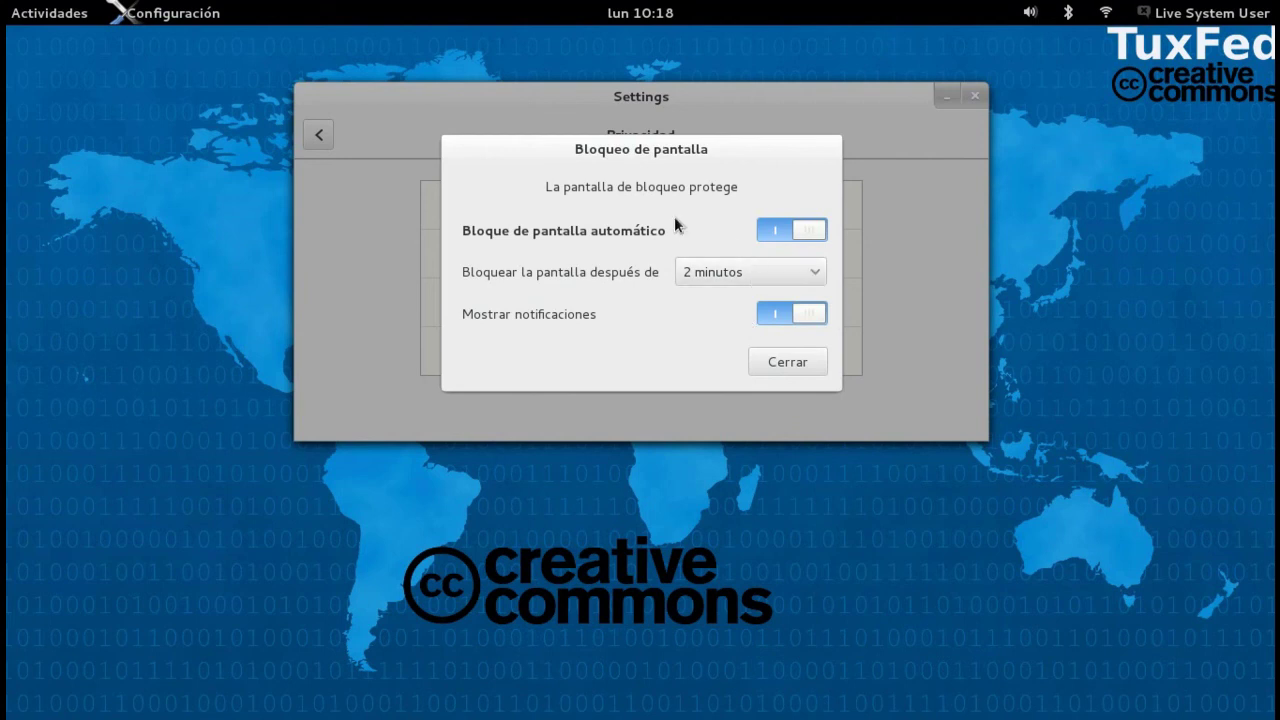
left_click(766, 273)
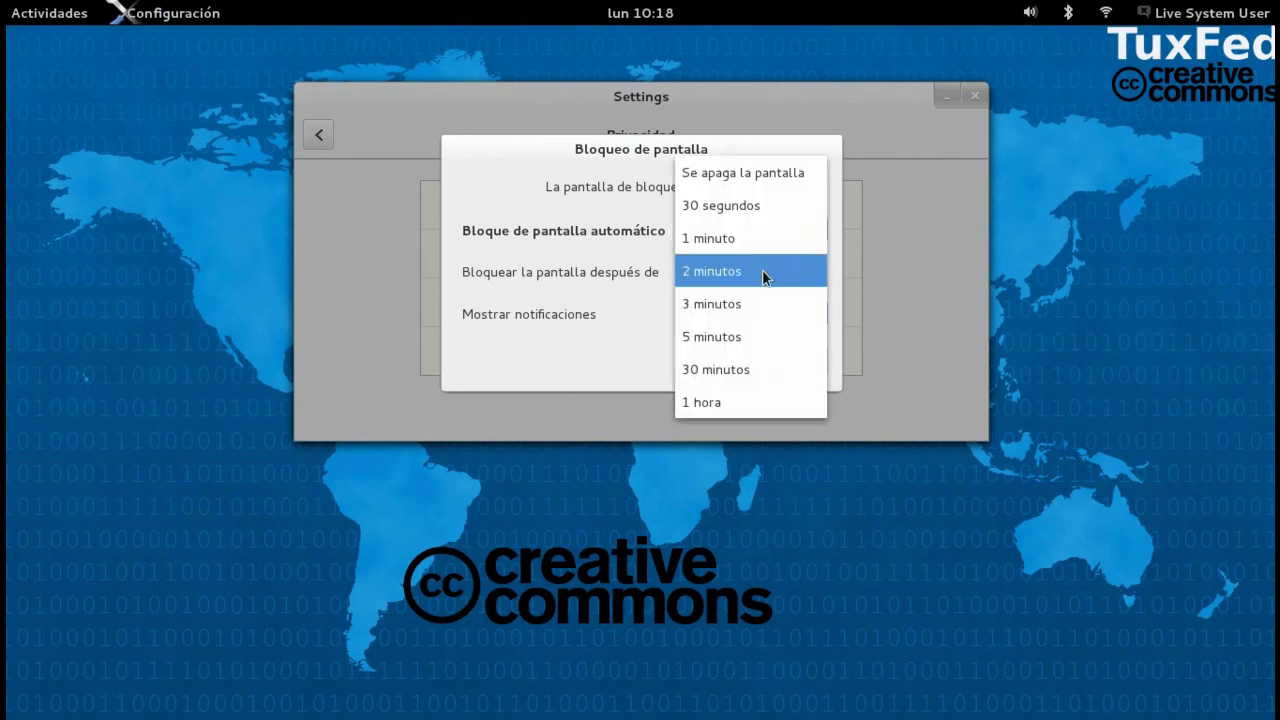
left_click(763, 180)
key("Escape")
Clear the recent history under Uso e histórico in the Privacidad settings, and open the trash and temporary files options.
left_click(815, 303)
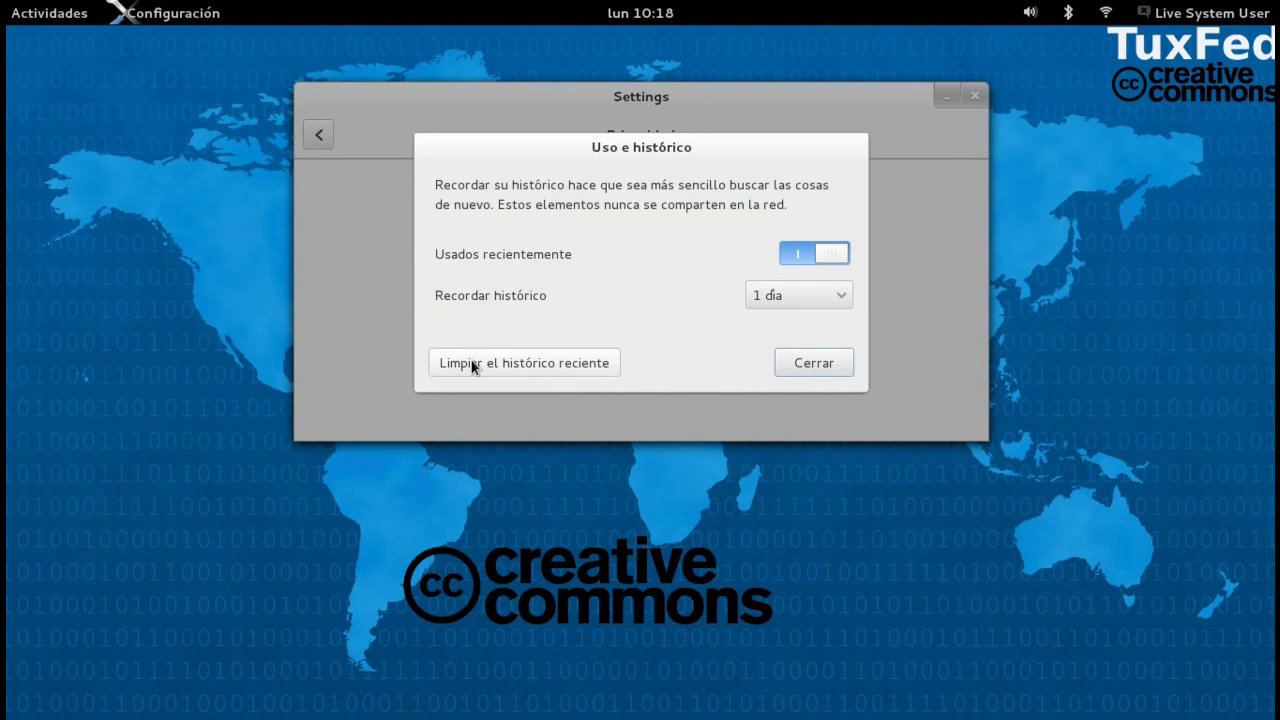
left_click(551, 364)
left_click(785, 362)
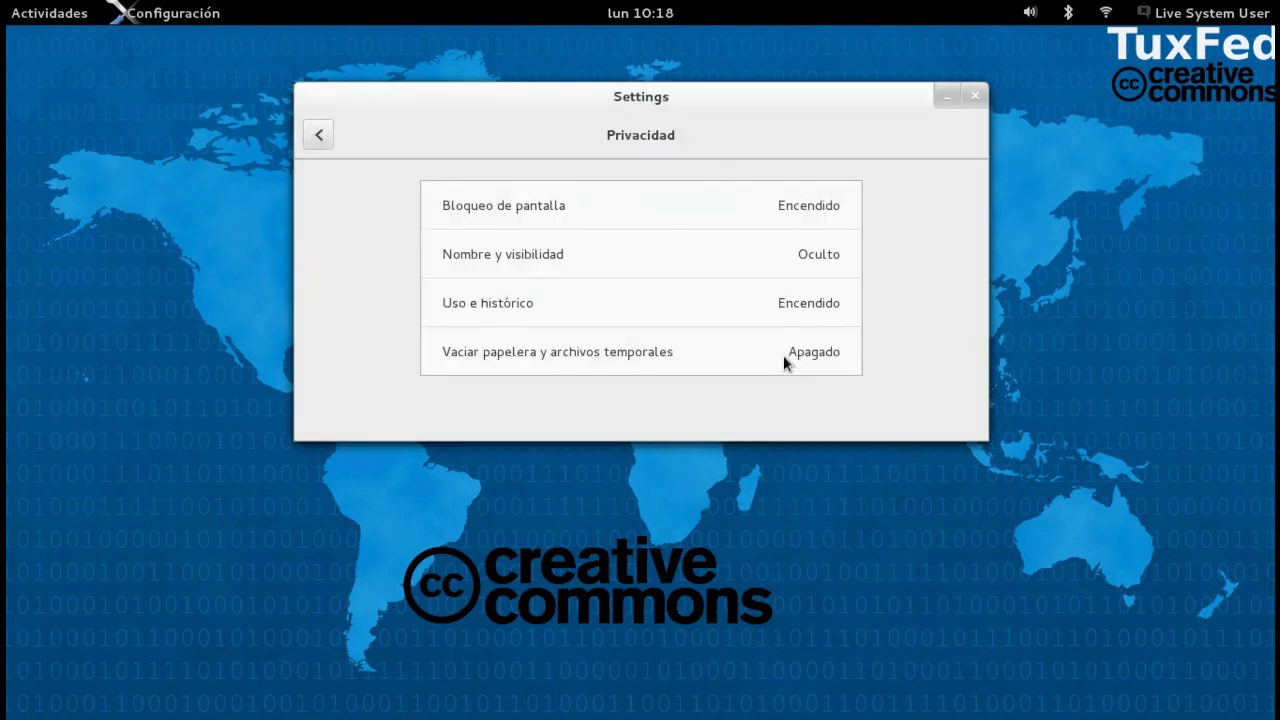
left_click(783, 355)
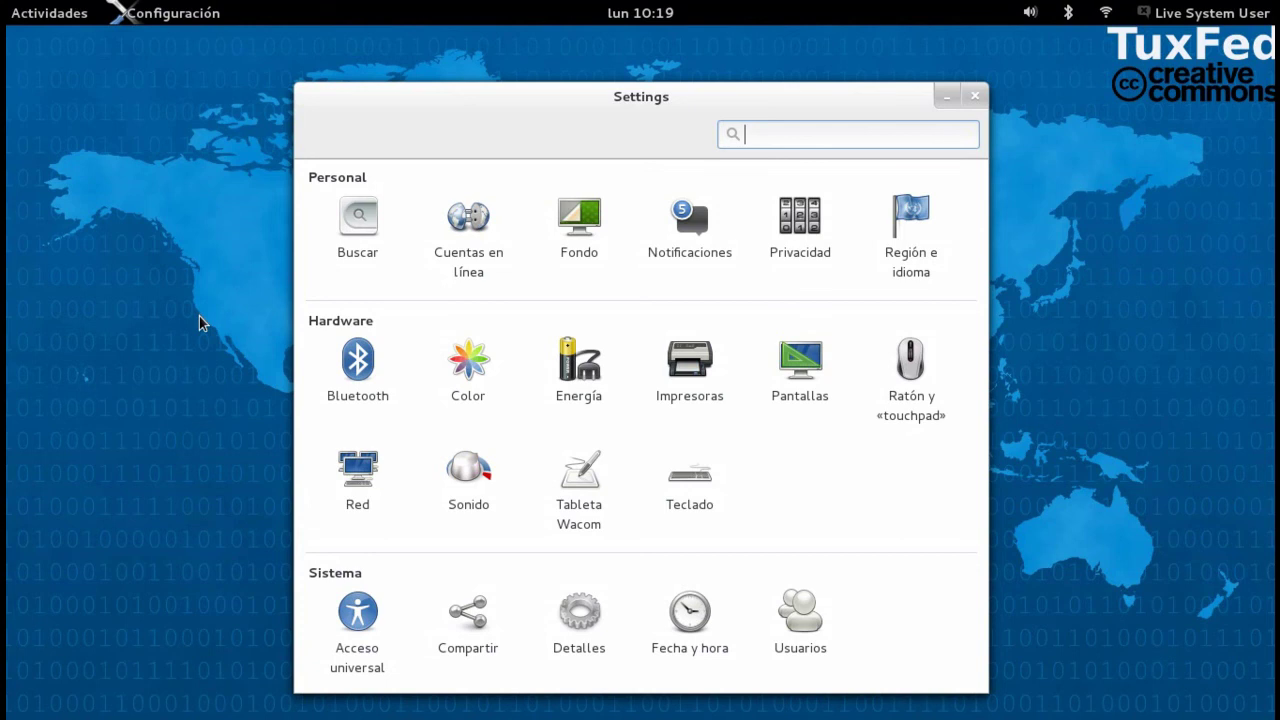
Turn on sharing and remote login (Inicio de sesión remoto) in the Compartir settings, authenticating with the account password.
left_click(430, 668)
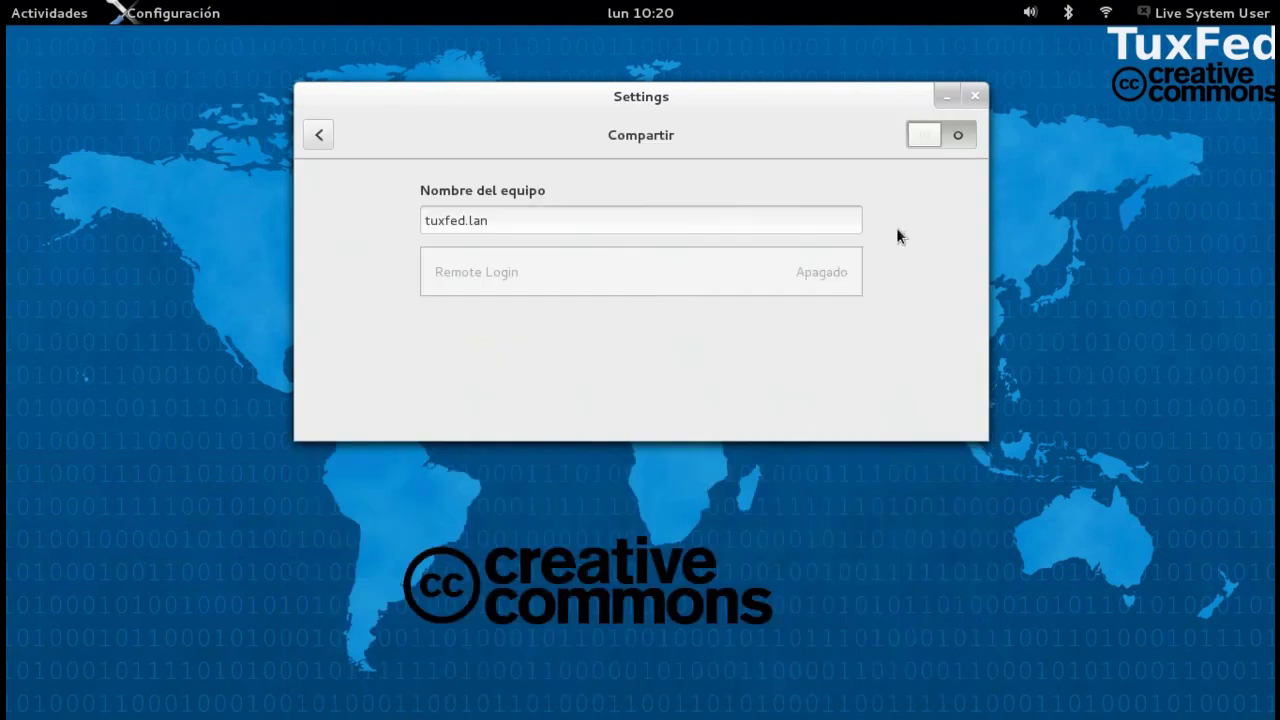
left_click(924, 140)
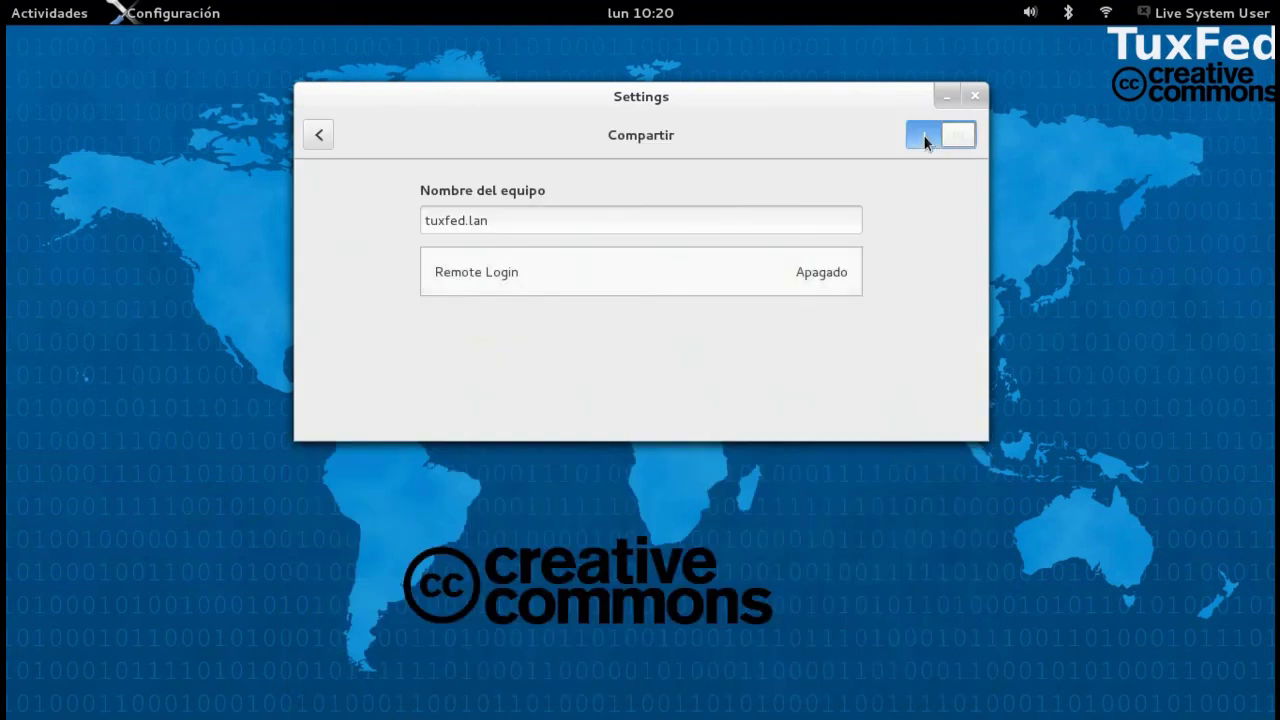
left_click(499, 279)
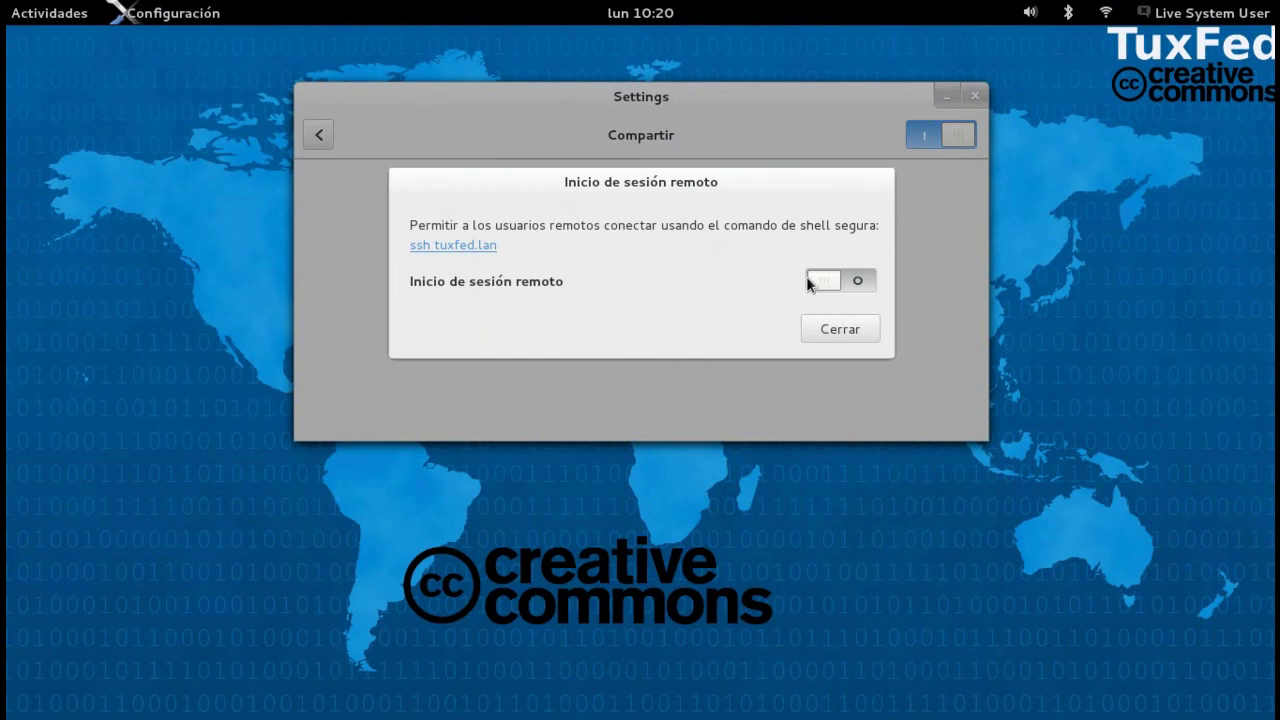
left_click(815, 285)
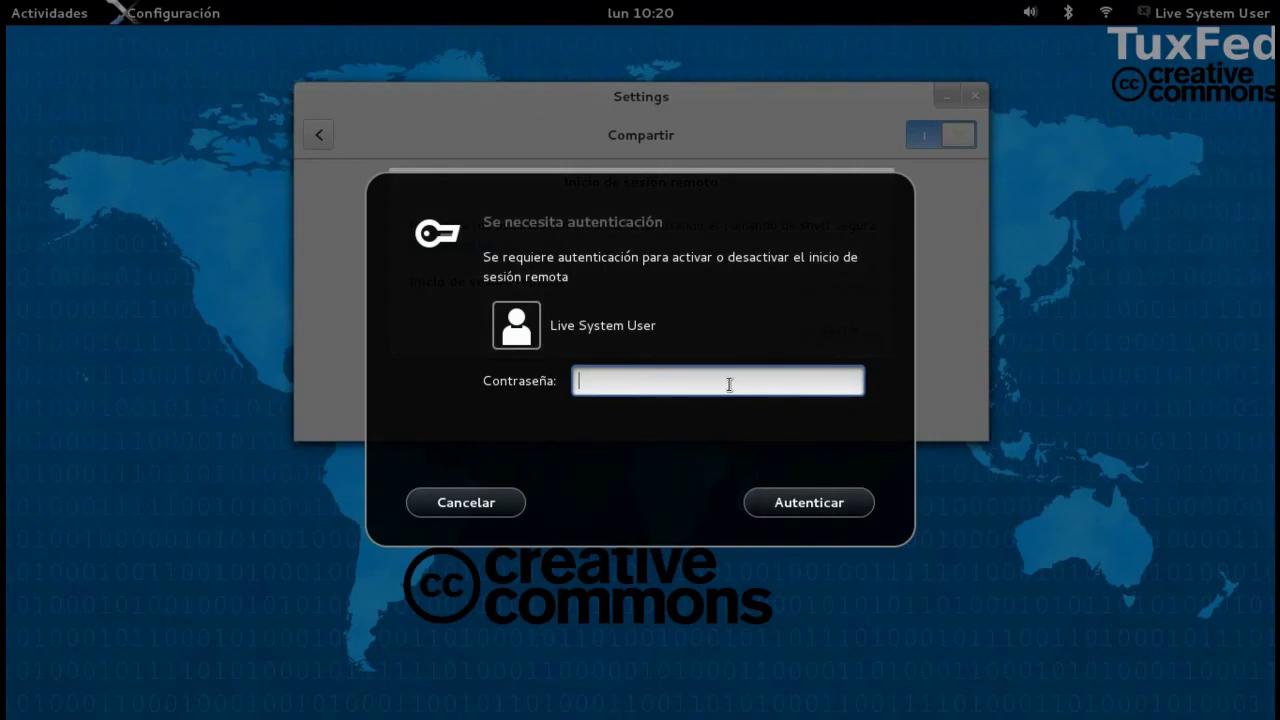
type("•")
key("Return")
key("Escape")
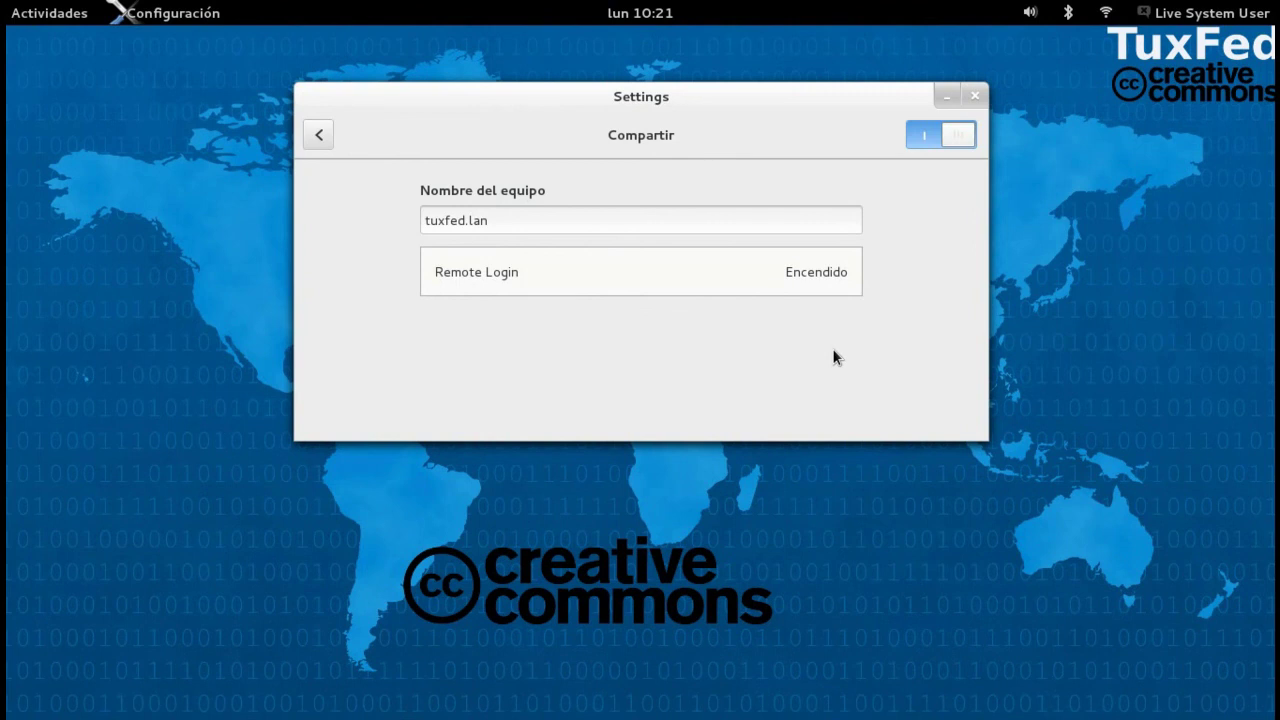
Switch to the Terminal, run the who command, and examine the listed login sessions line by line.
key("alt+Tab")
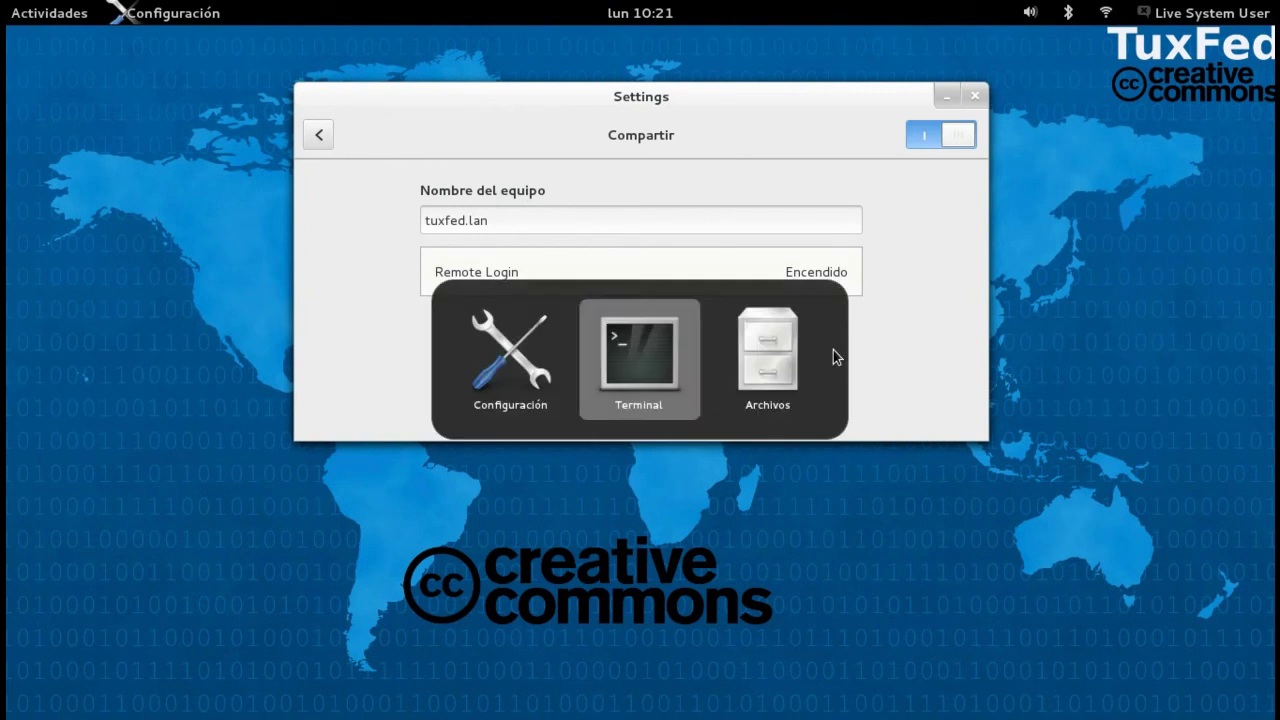
left_click_drag(697, 134, 727, 139)
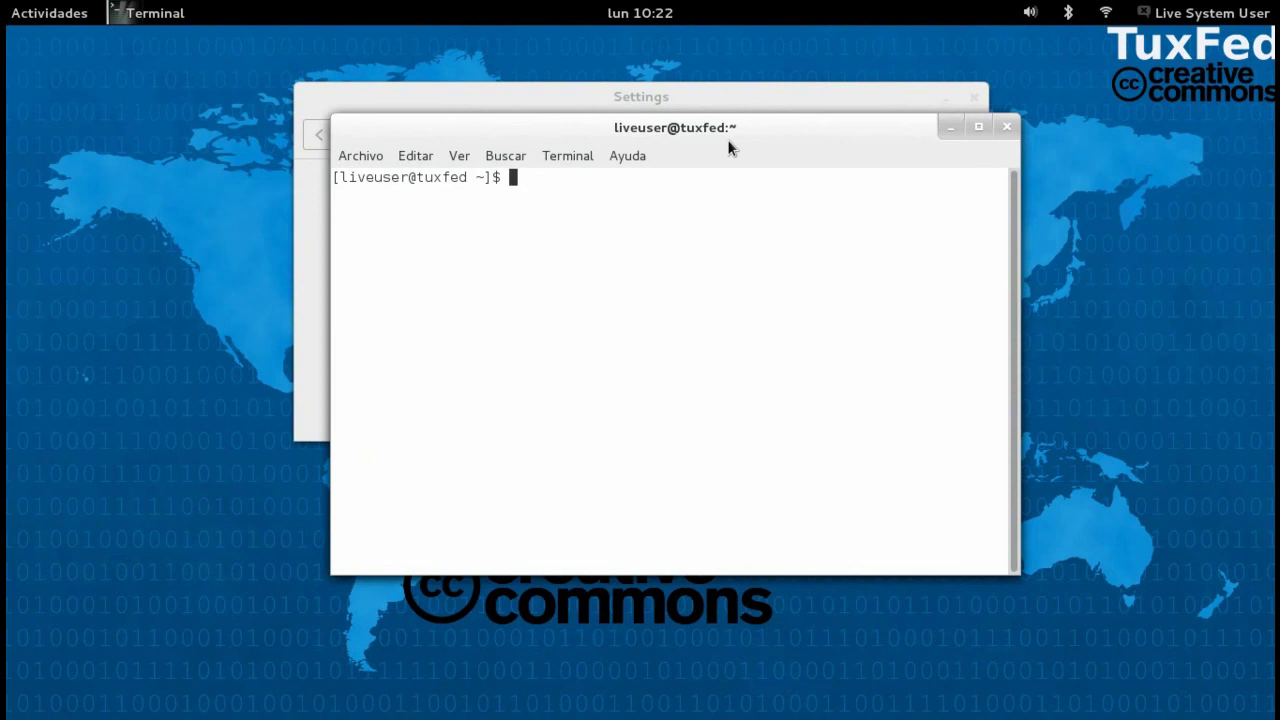
type("who")
key("Return")
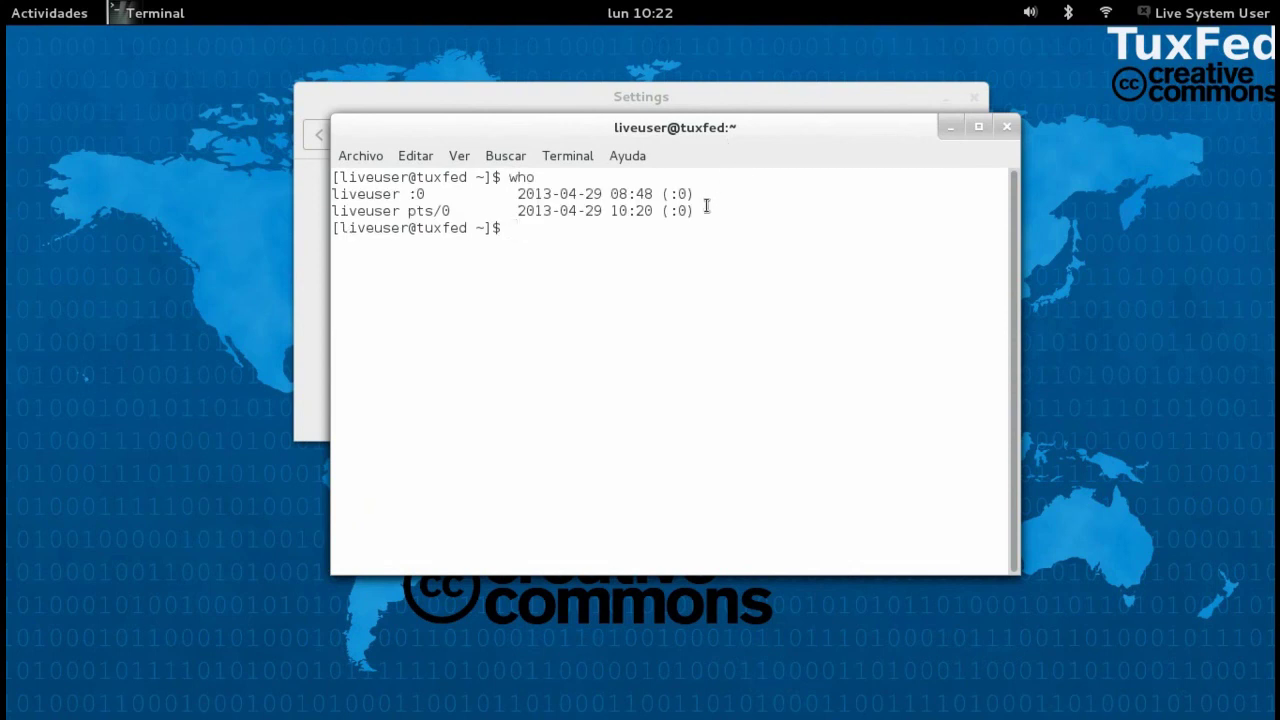
left_click_drag(706, 205, 338, 195)
left_click(450, 210)
triple_click(622, 210)
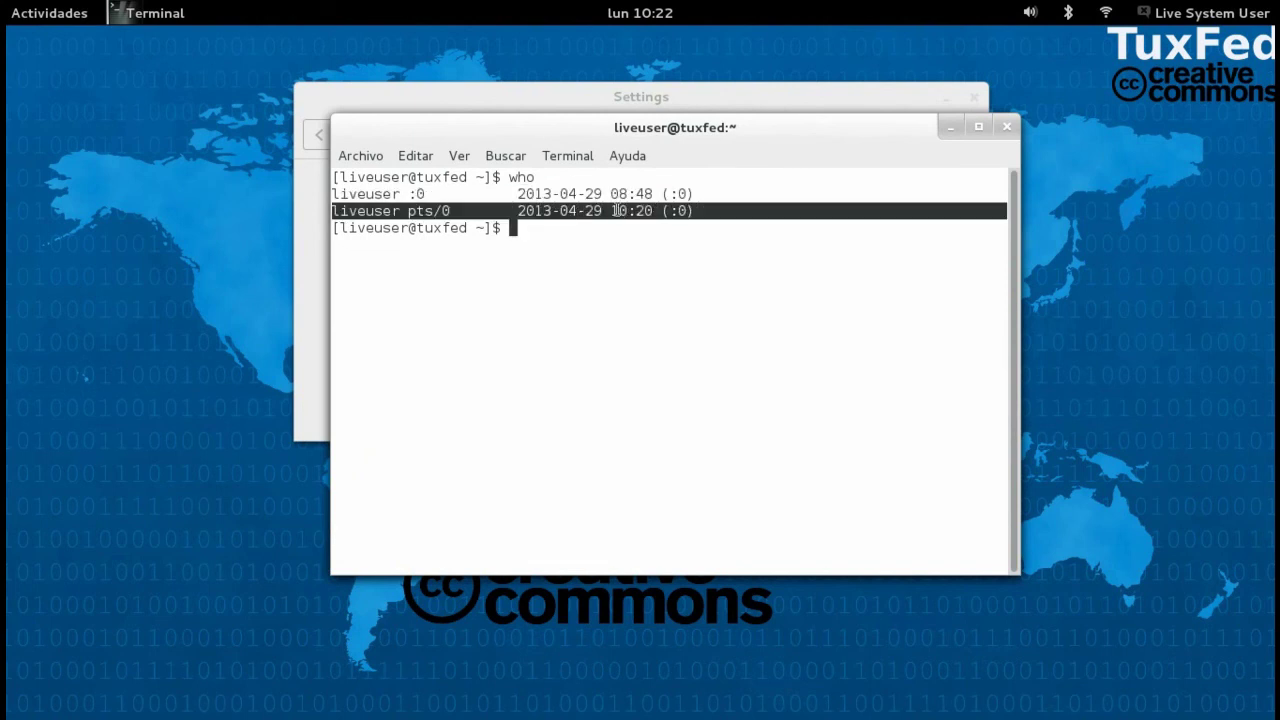
triple_click(609, 194)
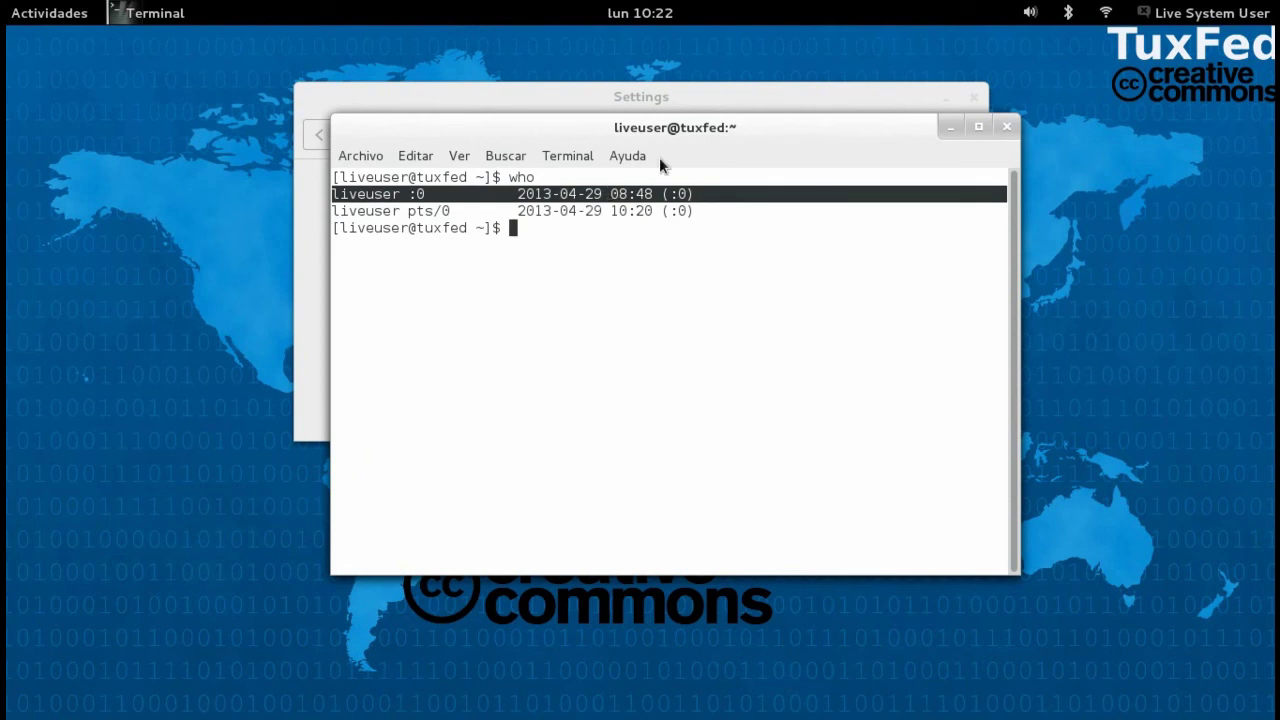
Write the example command for an ssh connection to tuxfed.lan as liveuser, and clear it from the prompt without running it.
type("ssh liveuser")
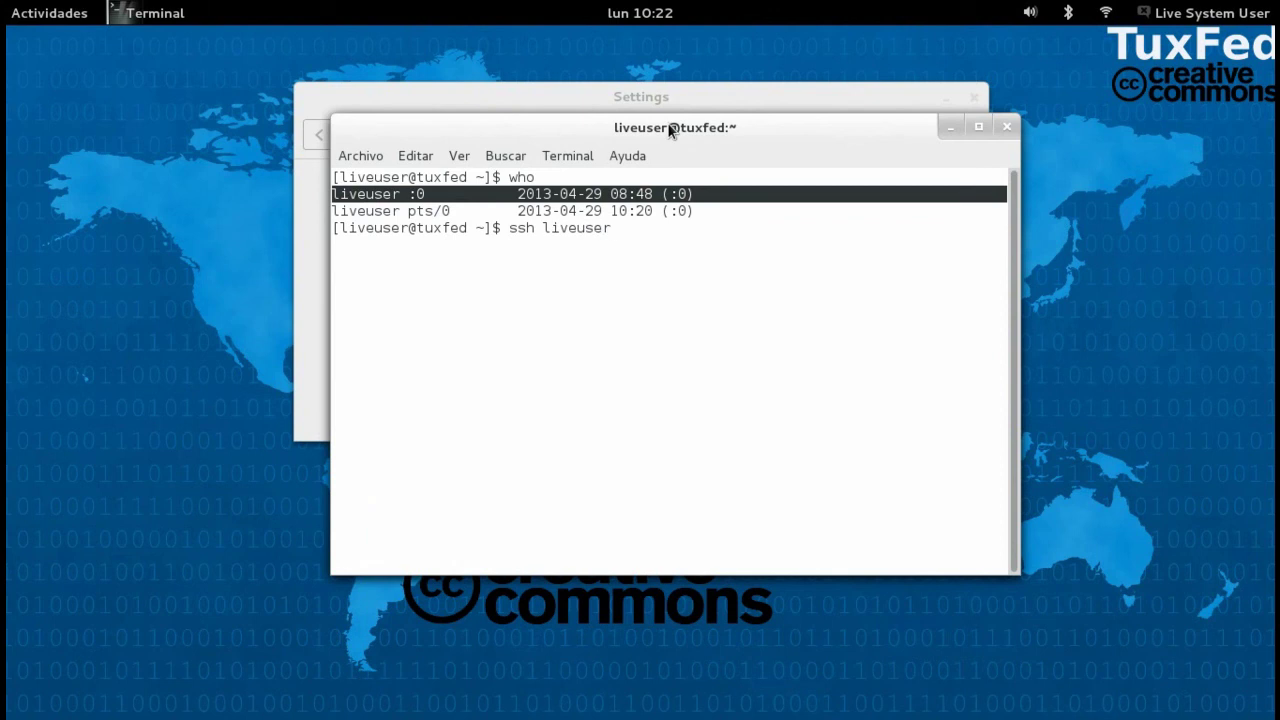
type("\"")
key("BackSpace")
type("@tuxfed.lan")
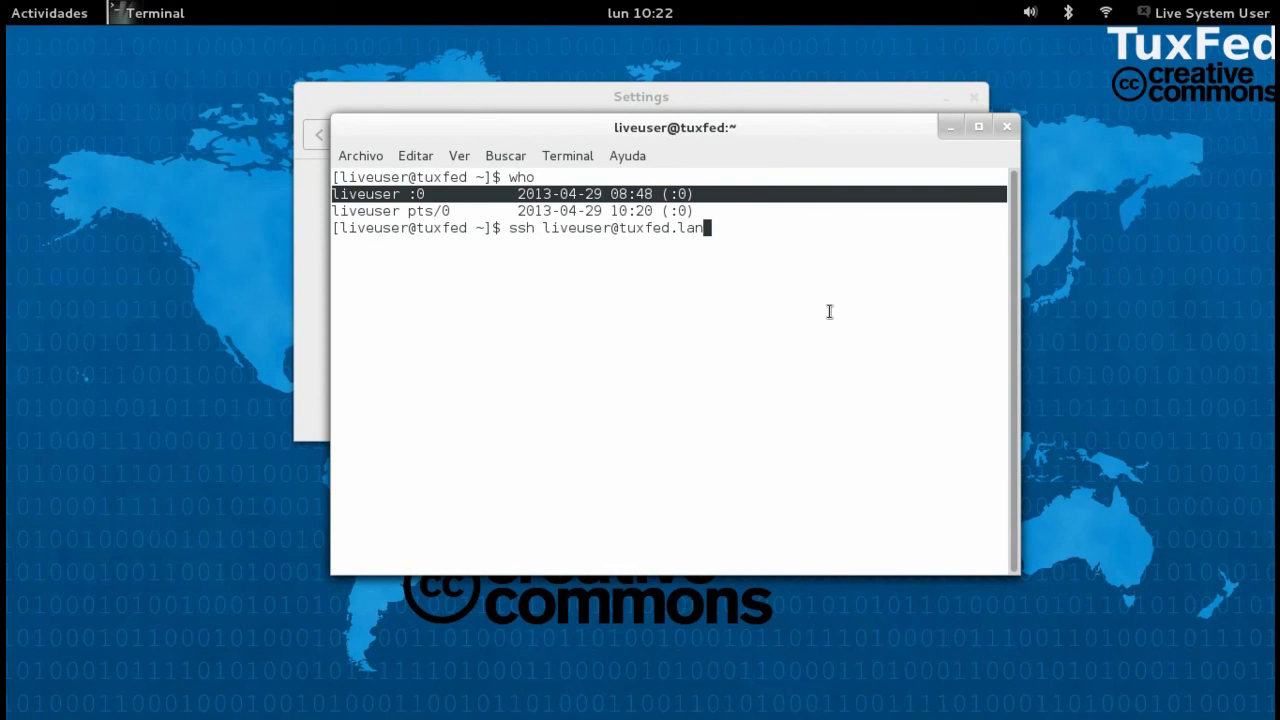
key("BackSpace")
key("BackSpace")
key("BackSpace")
key("BackSpace")
key("BackSpace")
key("BackSpace")
key("BackSpace")
key("BackSpace")
key("BackSpace")
key("BackSpace")
key("BackSpace")
key("BackSpace")
key("BackSpace")
key("BackSpace")
key("BackSpace")
key("BackSpace")
key("BackSpace")
key("BackSpace")
key("BackSpace")
key("BackSpace")
key("BackSpace")
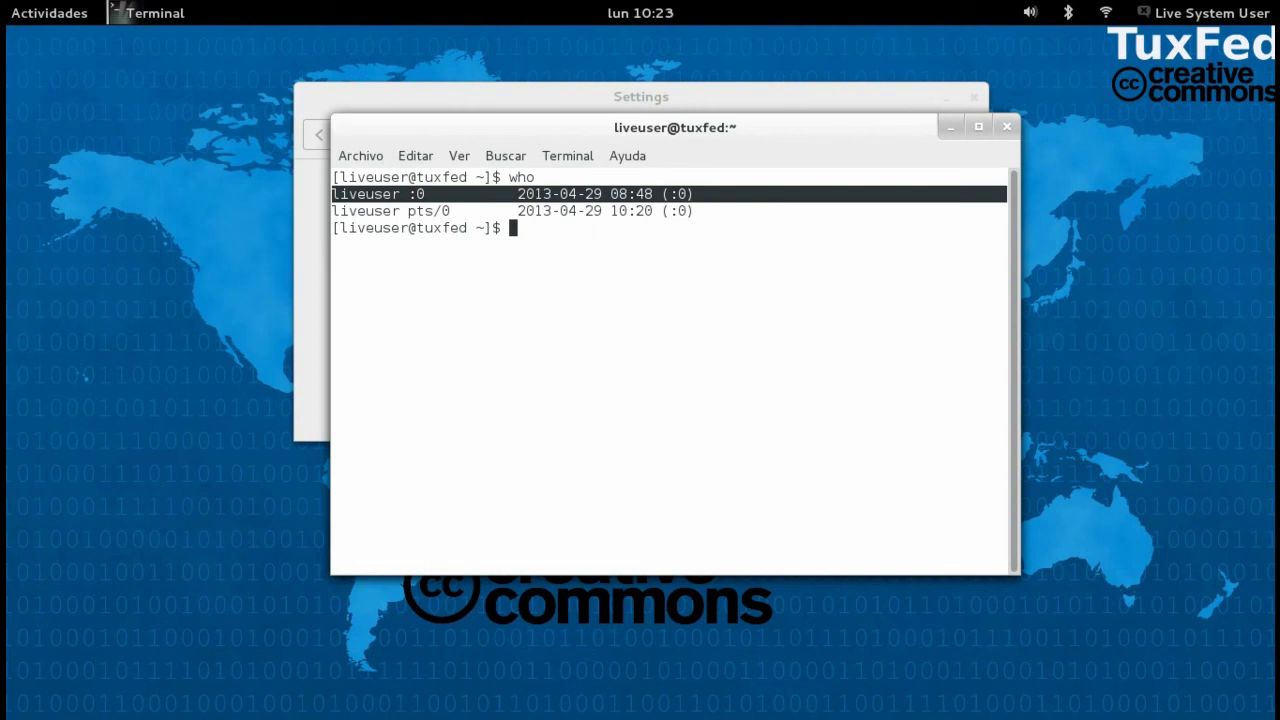
Run the who command again and examine the pts/1 session's line and its originating host name.
type("who")
key("Return")
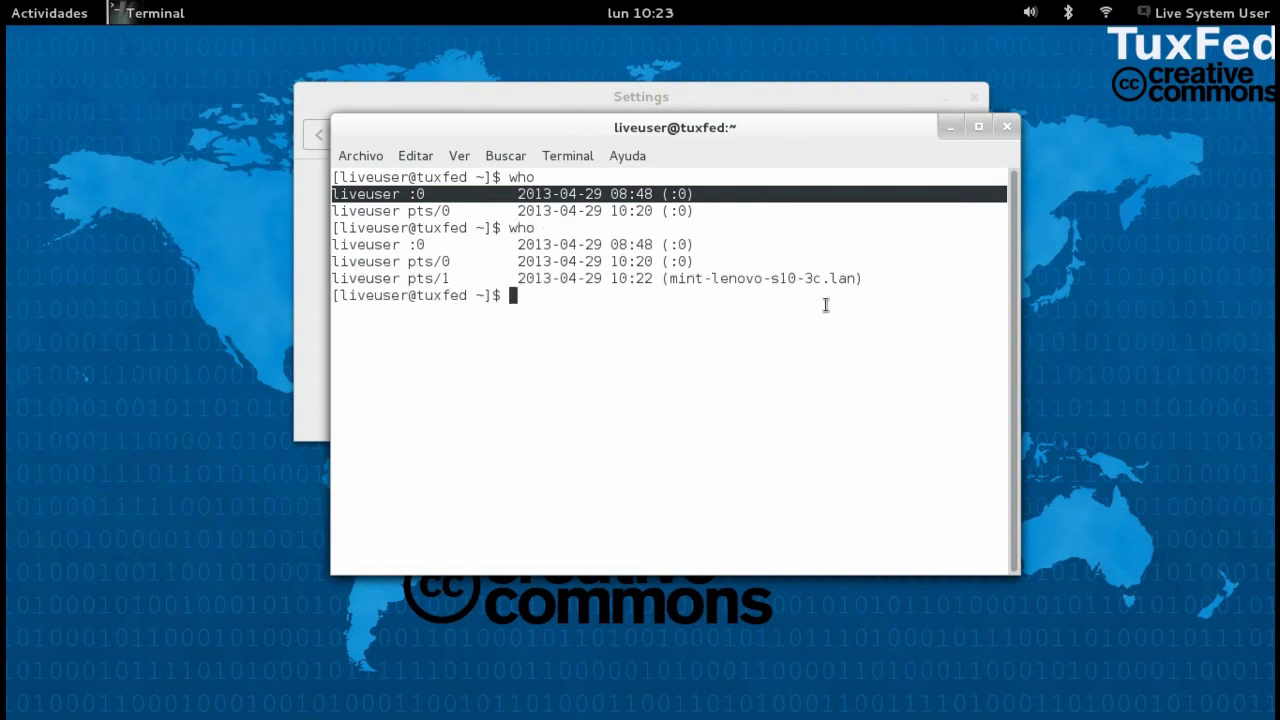
triple_click(612, 278)
left_click(716, 288)
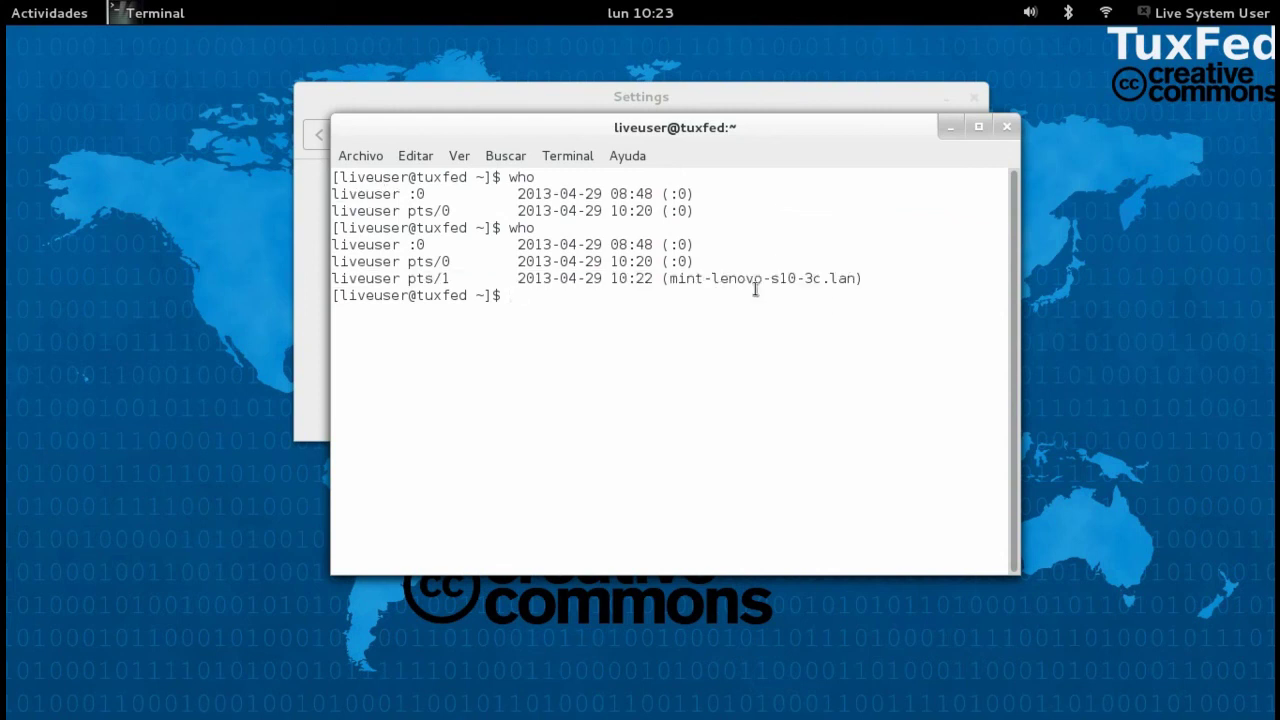
left_click_drag(669, 280, 722, 279)
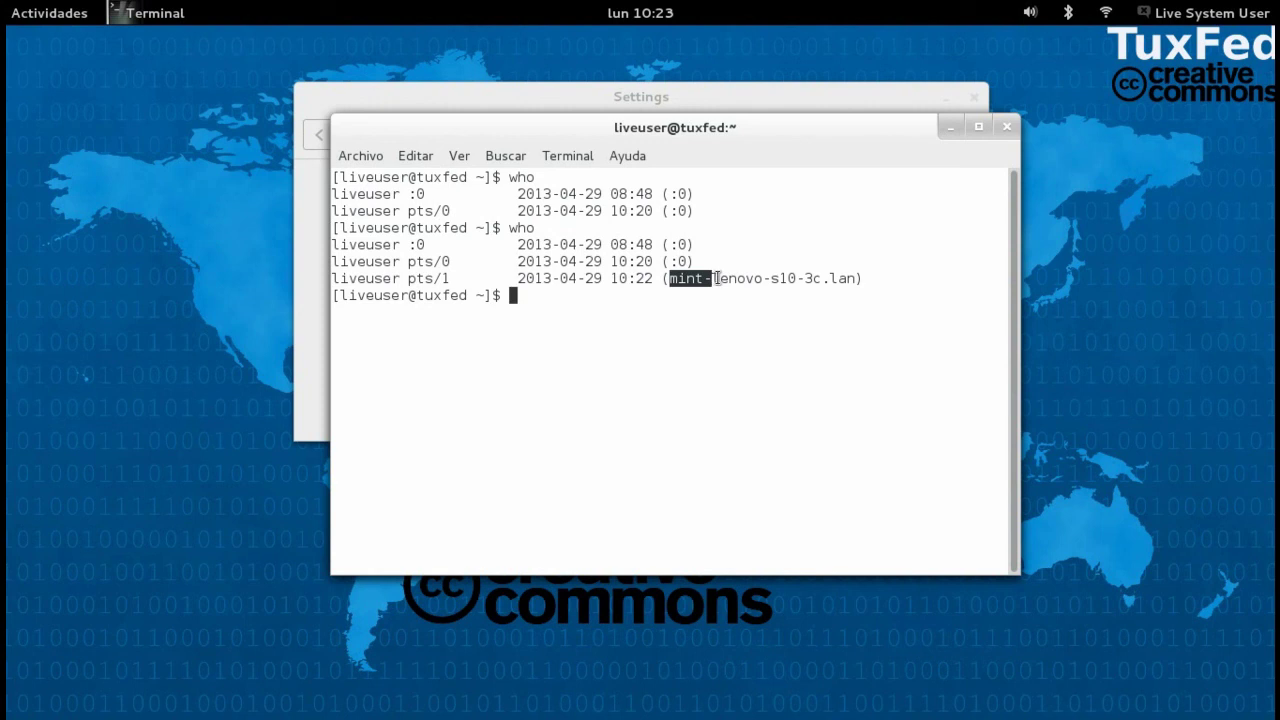
left_click(722, 279)
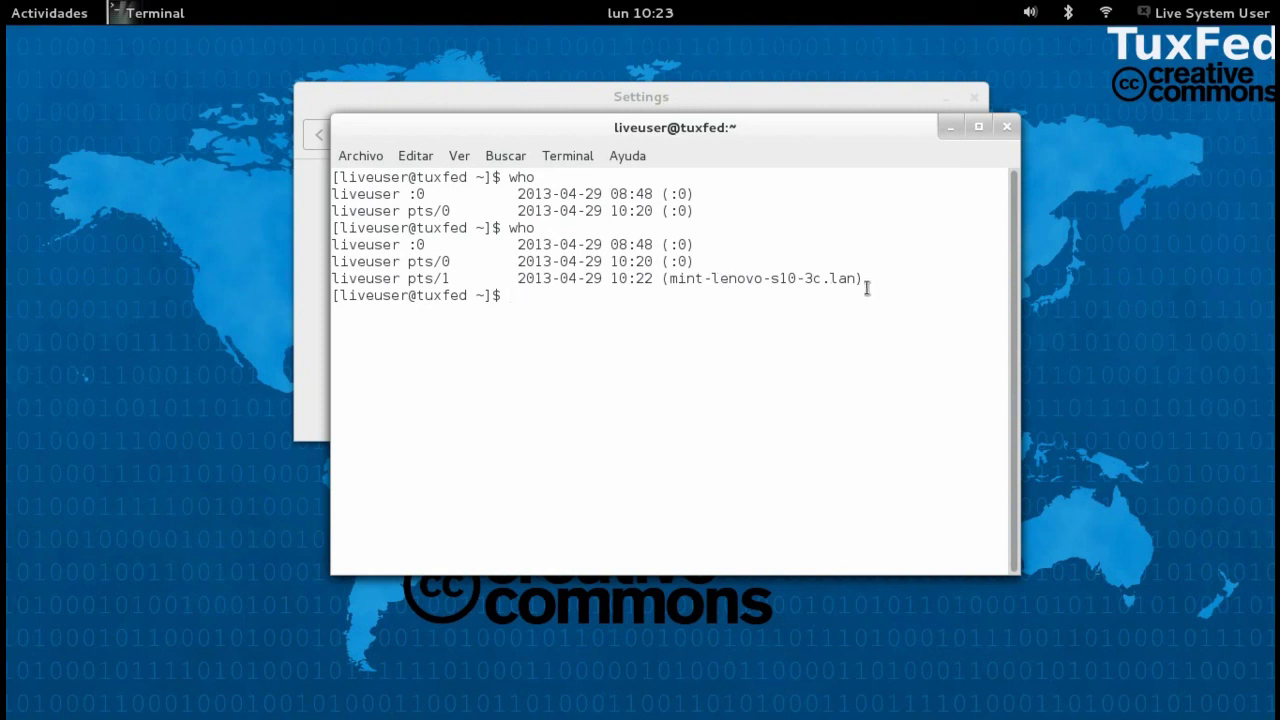